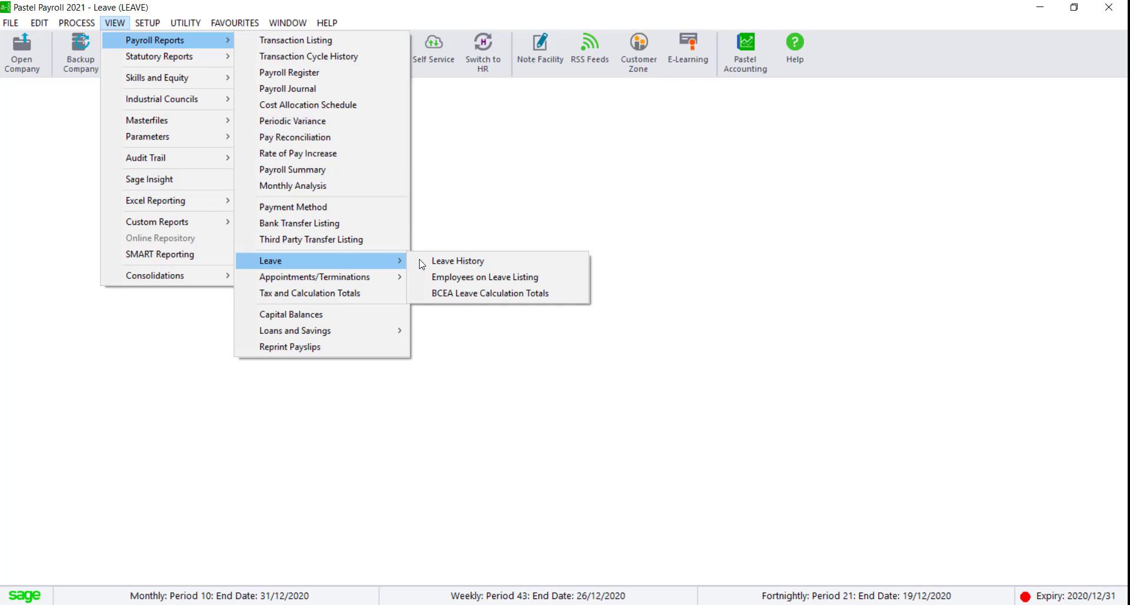
# Generate the Leave History report to screen for all employees, from leave transaction 0001 to 0001
pyautogui.click(451, 261)
pyautogui.click(680, 227)
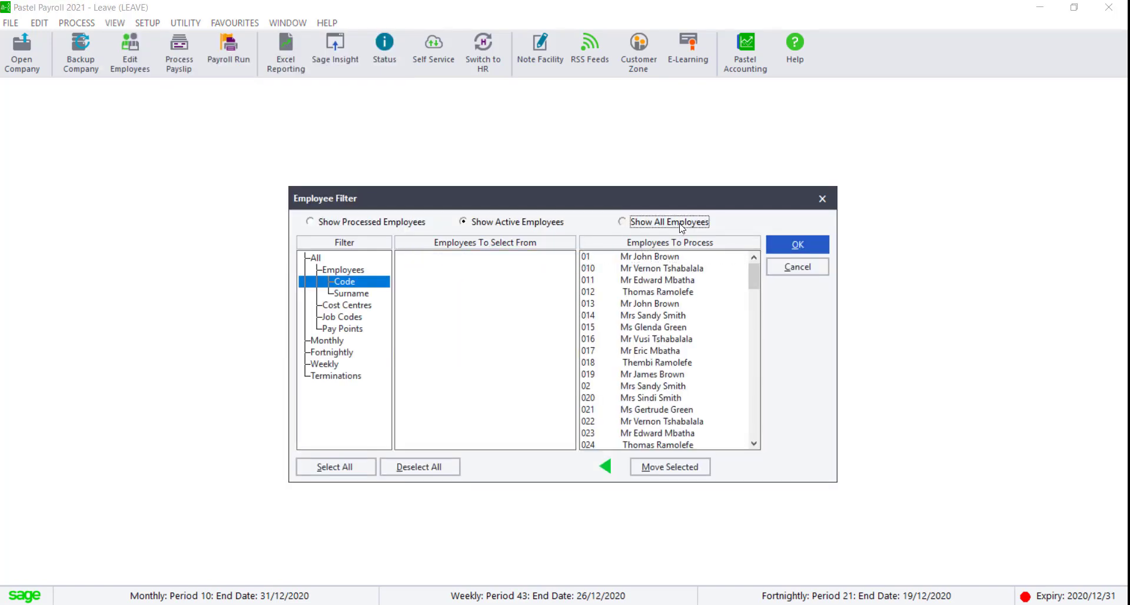
pyautogui.click(807, 248)
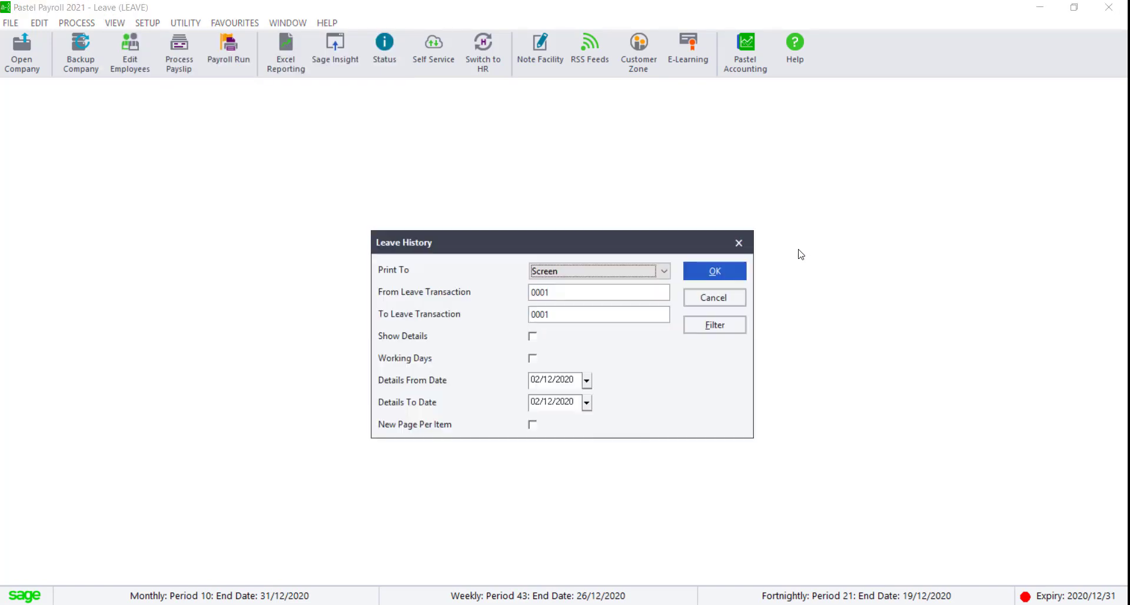
pyautogui.click(590, 290)
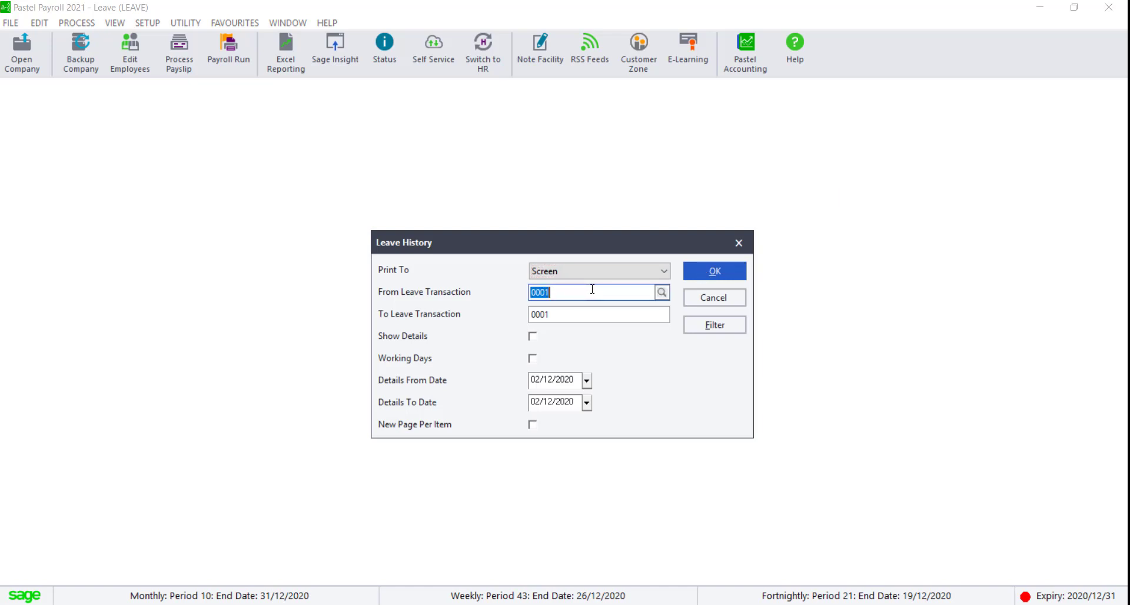
pyautogui.click(599, 316)
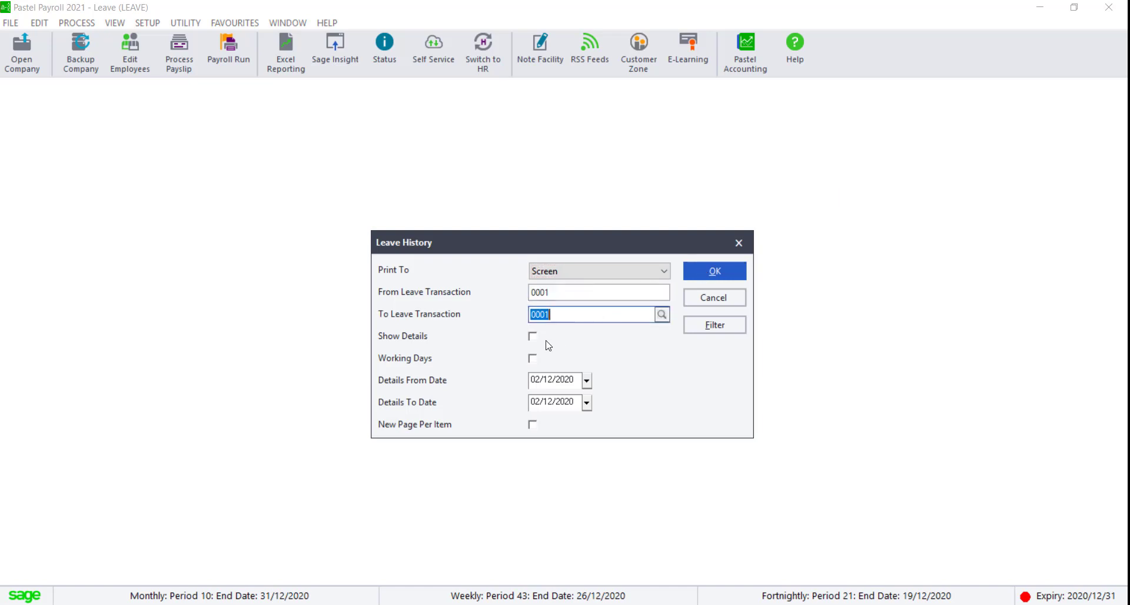
pyautogui.click(715, 269)
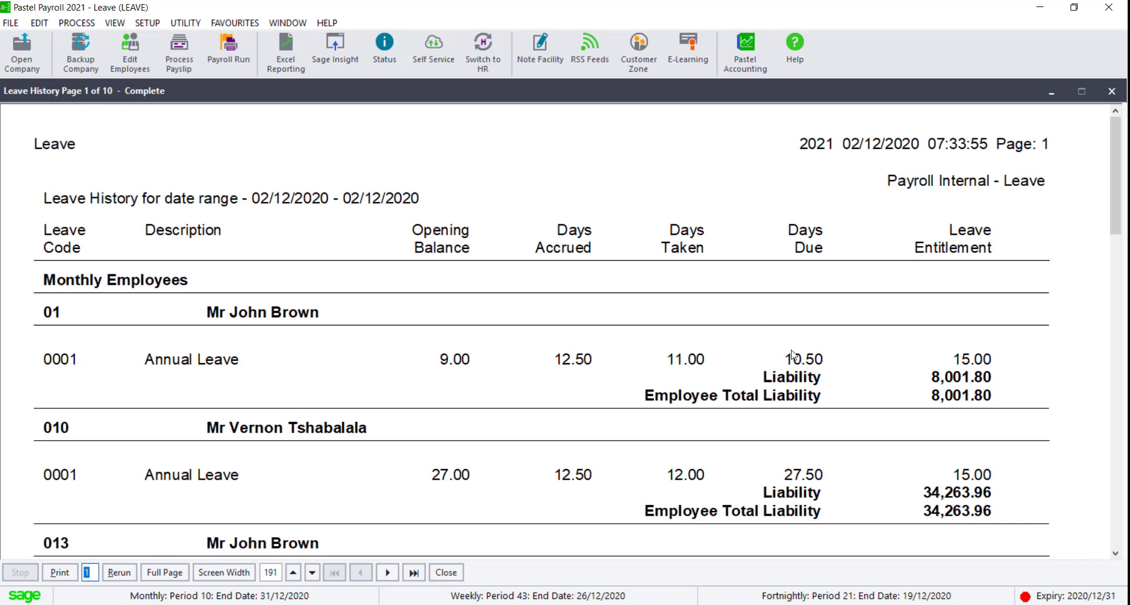
# Examine the employees' annual leave balances across the pages of the Leave History report
pyautogui.moveTo(1117, 147); pyautogui.dragTo(1117, 456)
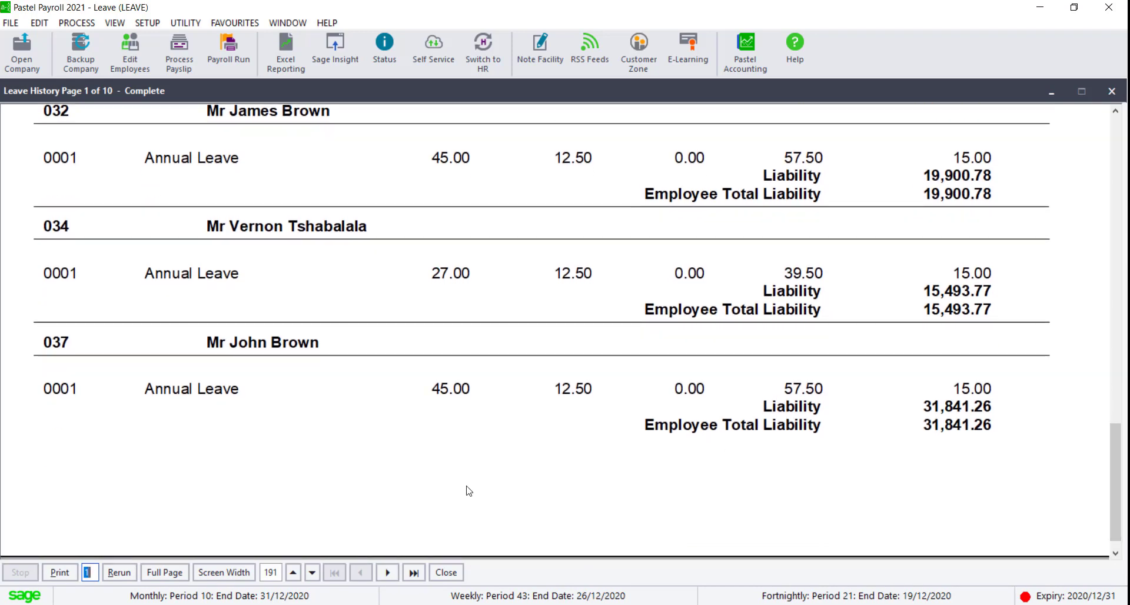
pyautogui.click(387, 573)
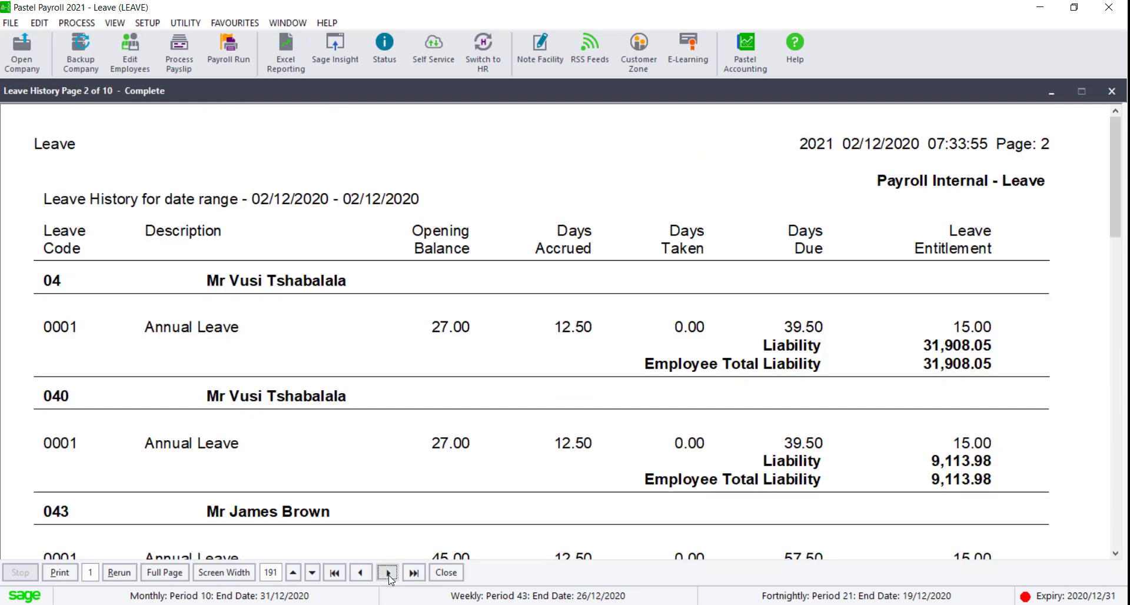
pyautogui.click(388, 572)
pyautogui.click(387, 572)
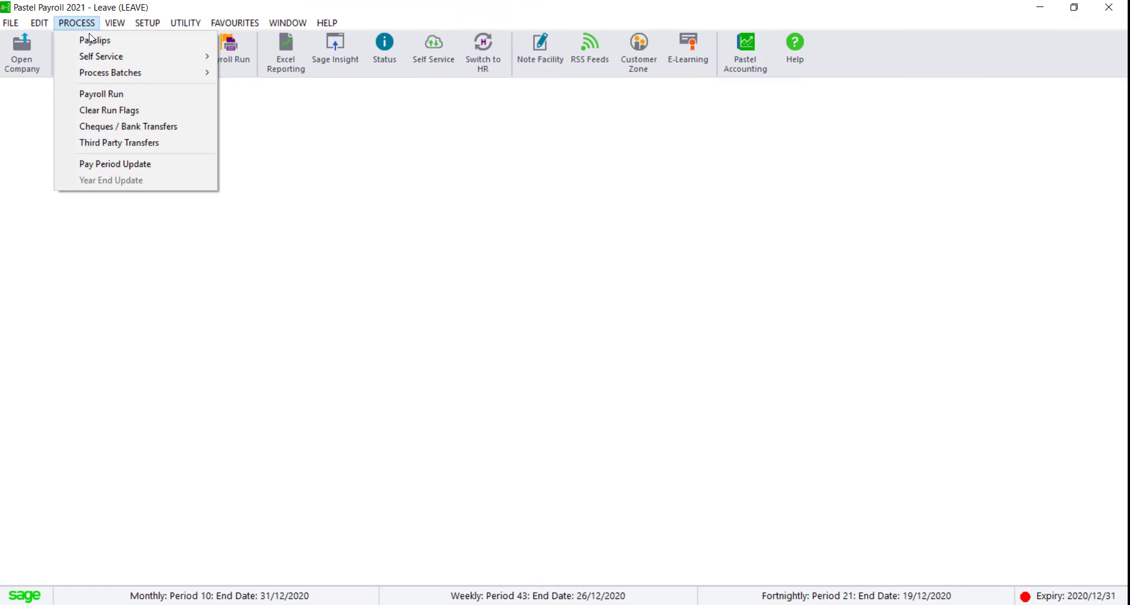
# Add an Annual Leave line with code 0001 to the leave section of the first employee's payslip
pyautogui.click(91, 40)
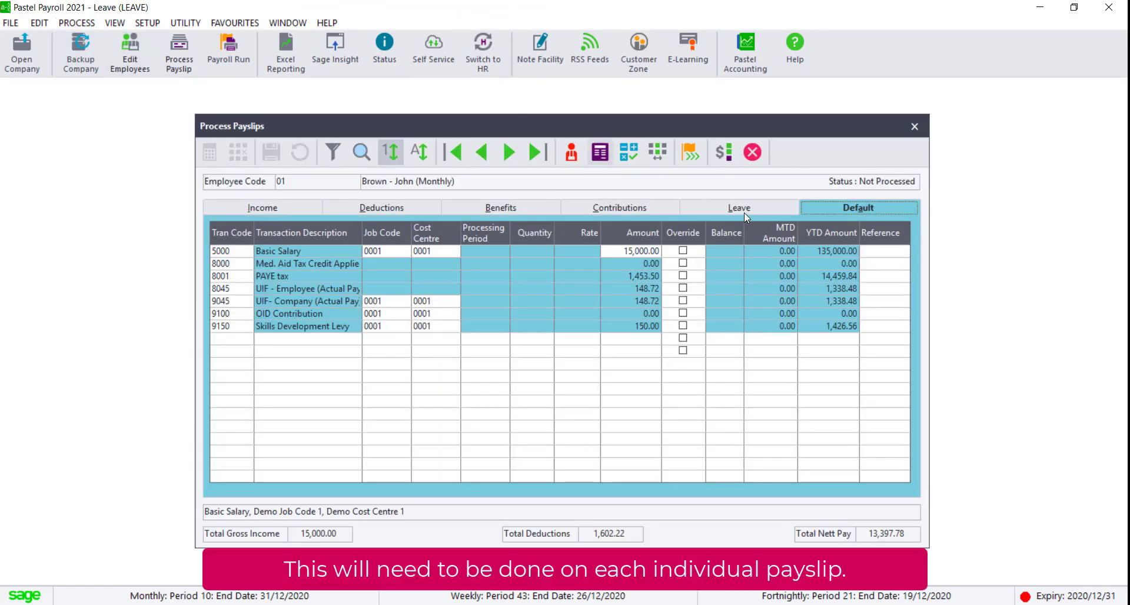
pyautogui.click(748, 208)
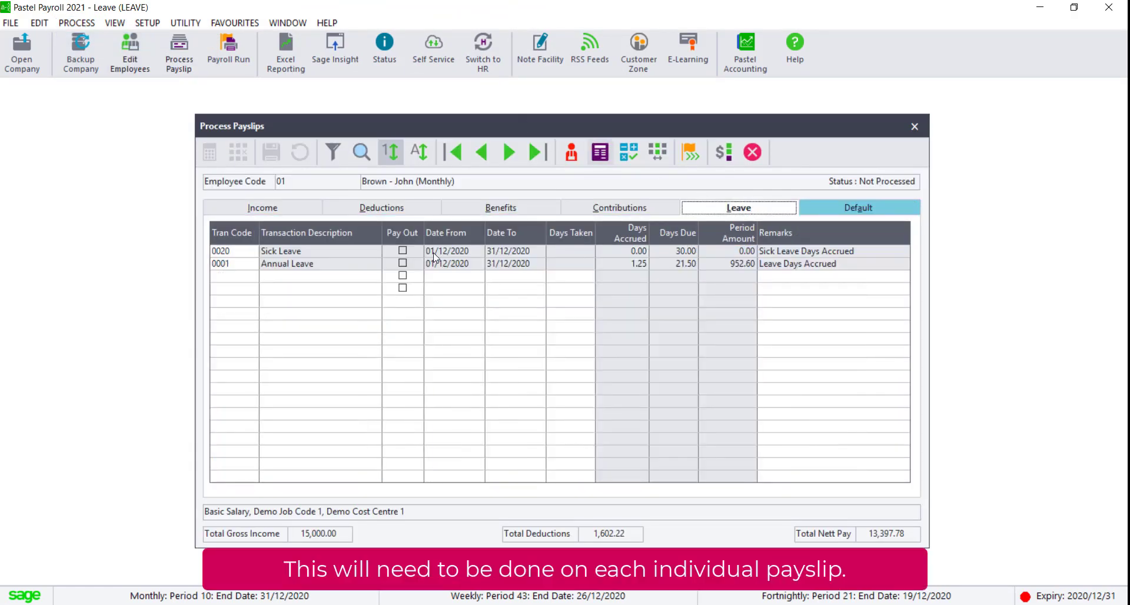
pyautogui.click(226, 276)
pyautogui.write('000')
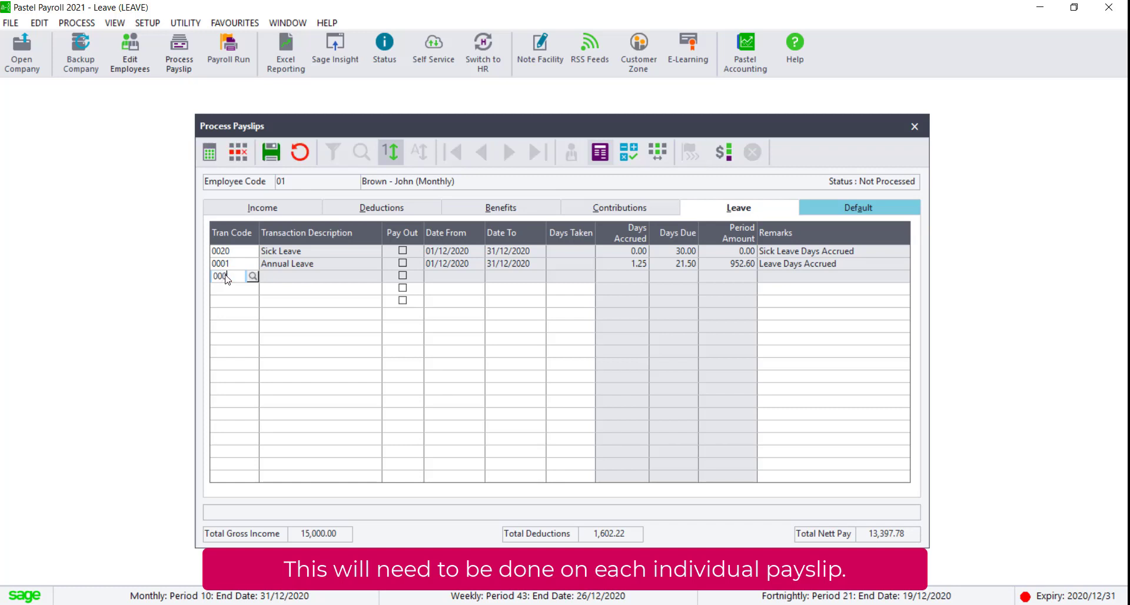
pyautogui.write('1')
pyautogui.press('Tab')
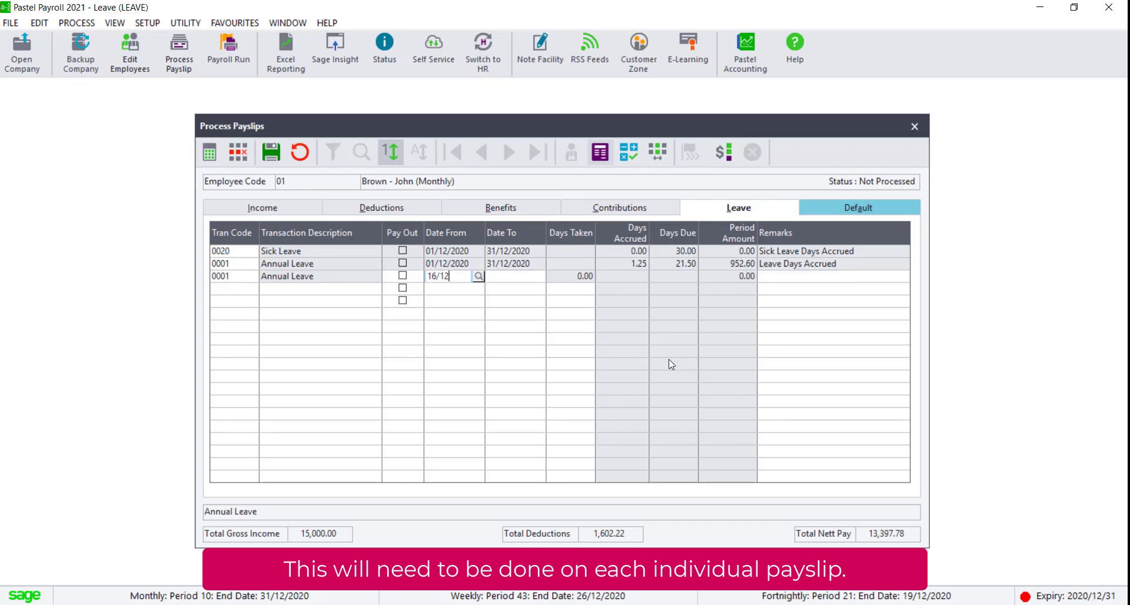
# Set the first employee's new annual leave line to run from 16/12/2020 to 04/01/2021
pyautogui.write('16/12/2020')
pyautogui.press('Tab')
pyautogui.write('0')
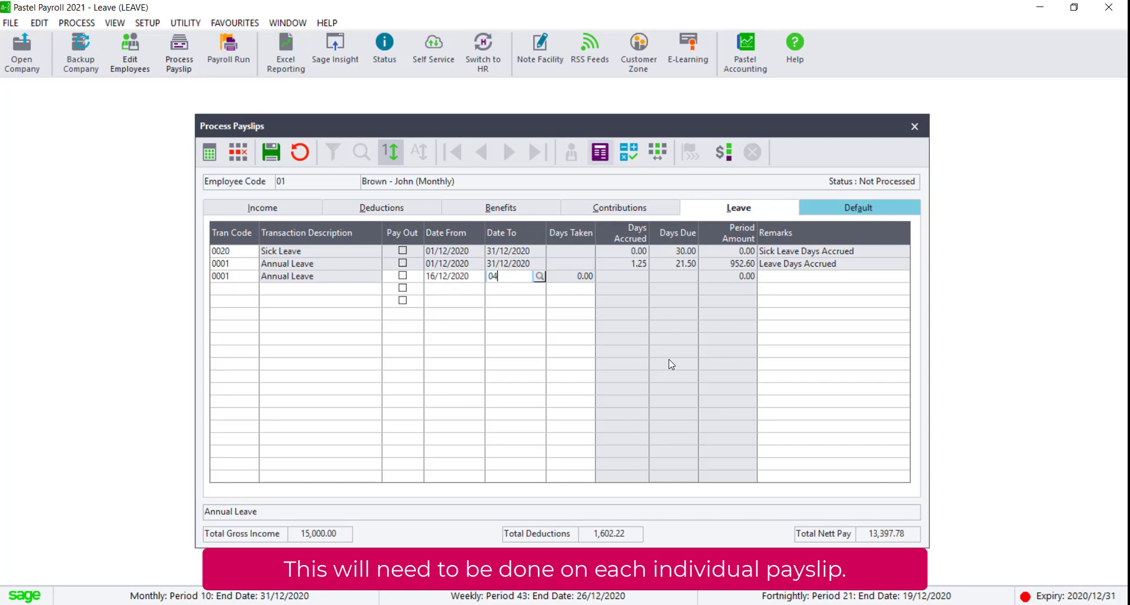
pyautogui.write('4/01/2021')
pyautogui.press('Tab')
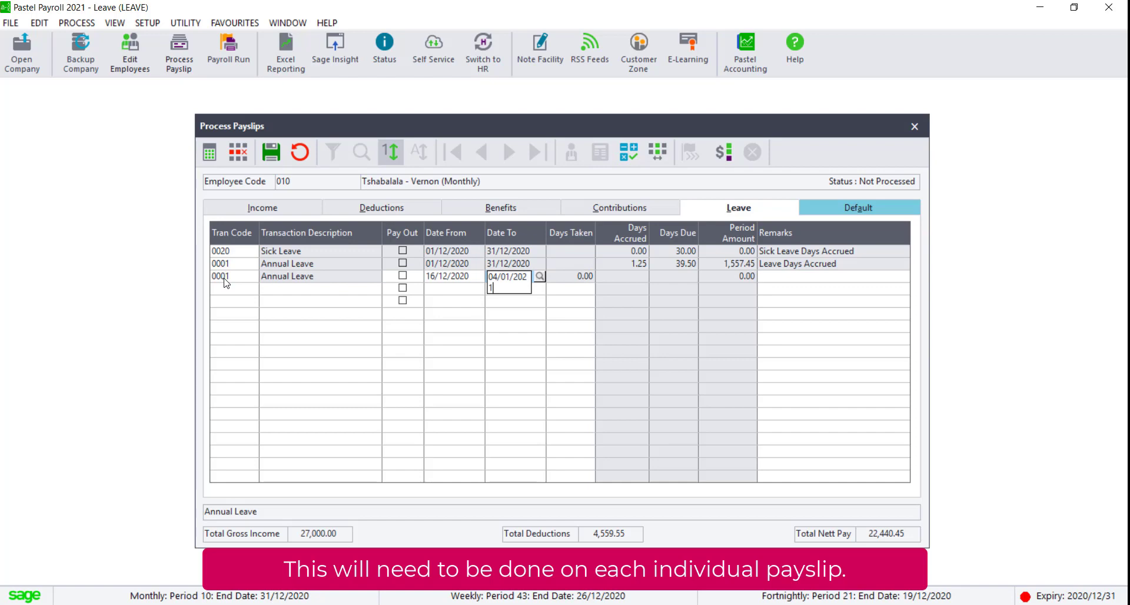
# Complete the annual leave line of 16/12/2020 to 04/01/2021 on the second employee's payslip and save it
pyautogui.press('Tab')
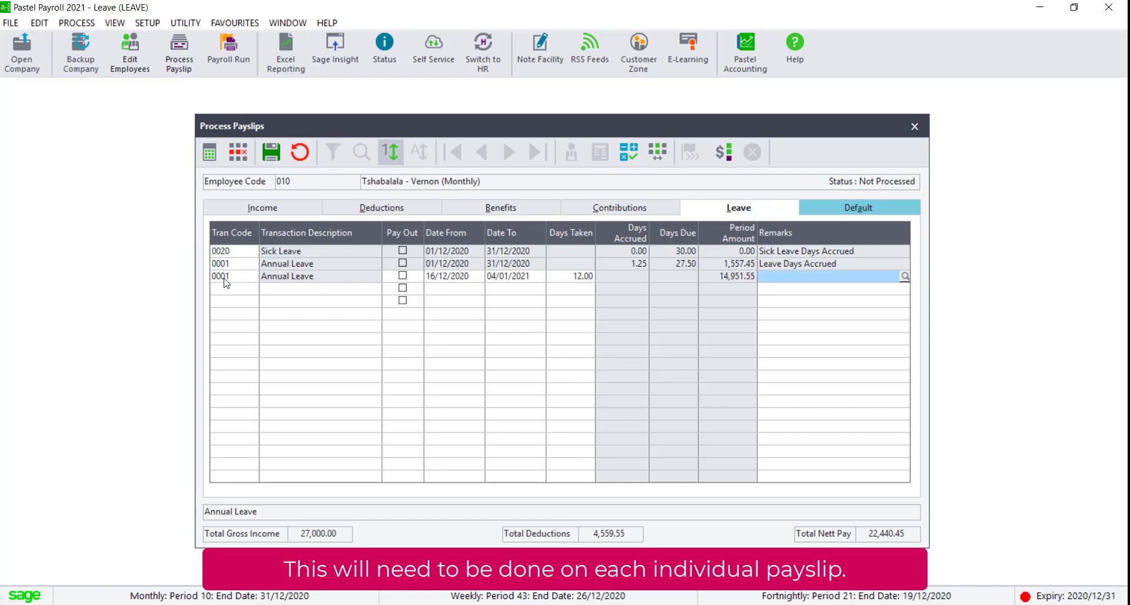
pyautogui.press('Tab')
pyautogui.click(271, 152)
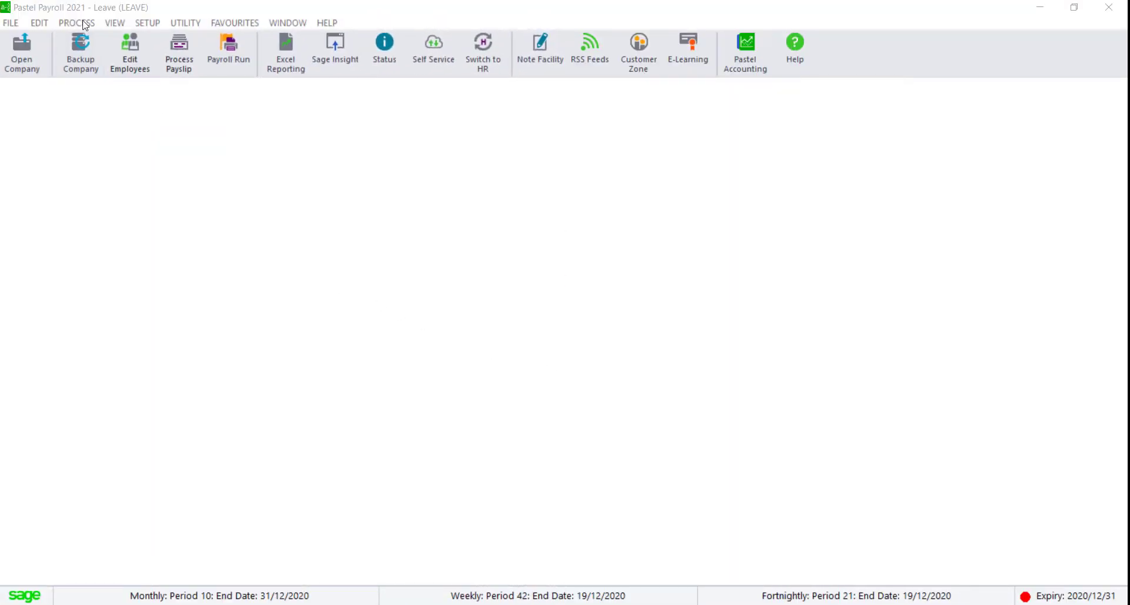
# Start a batch transaction named Leave Shutdown with the batch type Leave Batch
pyautogui.click(88, 27)
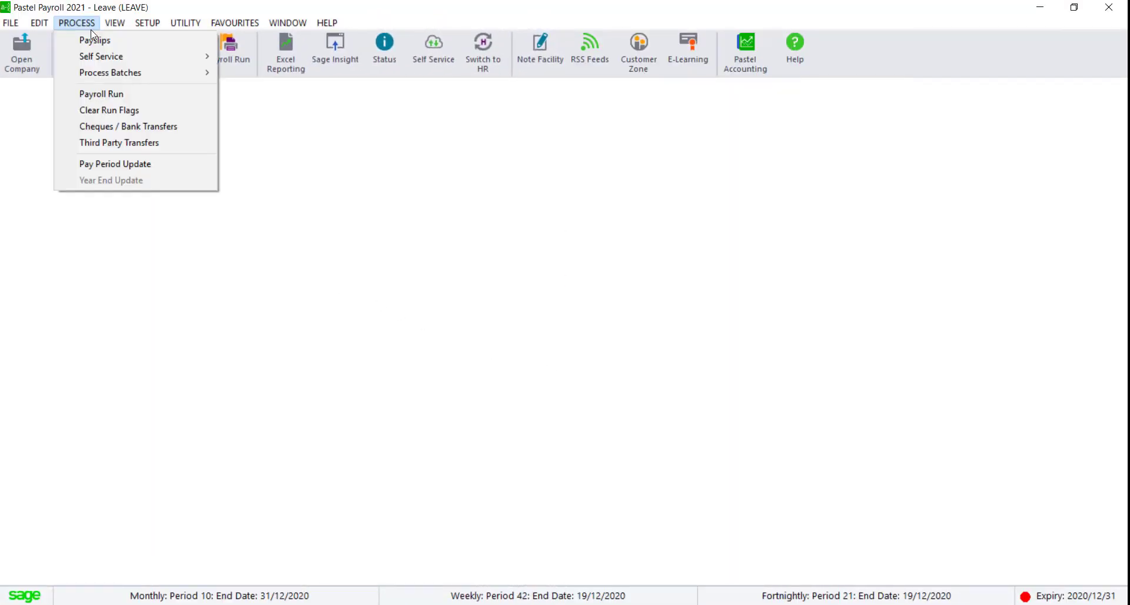
pyautogui.moveTo(104, 71)
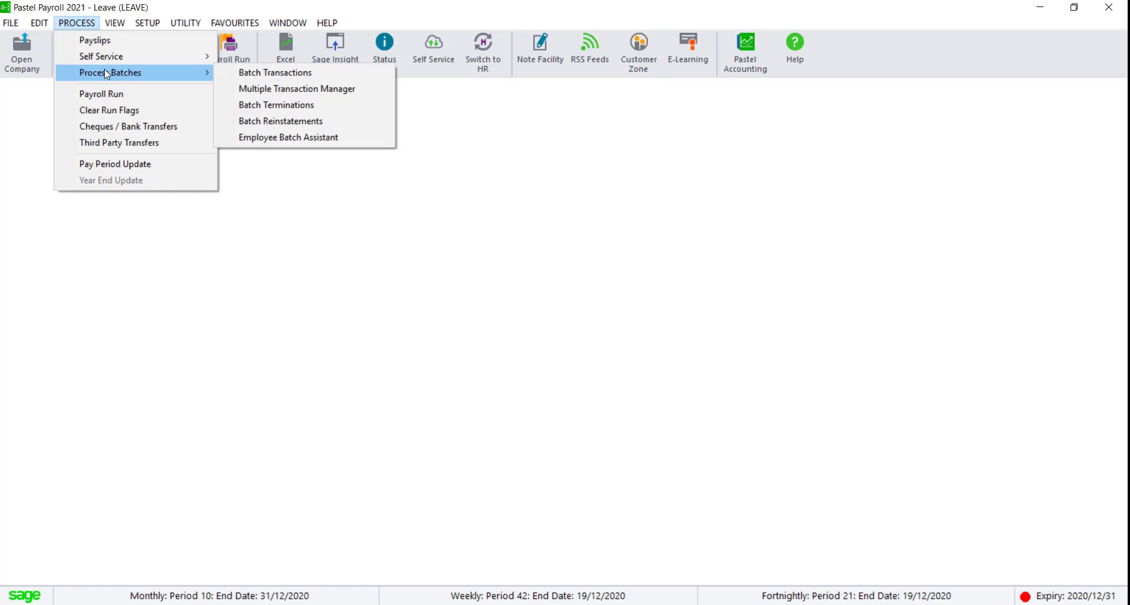
pyautogui.click(239, 70)
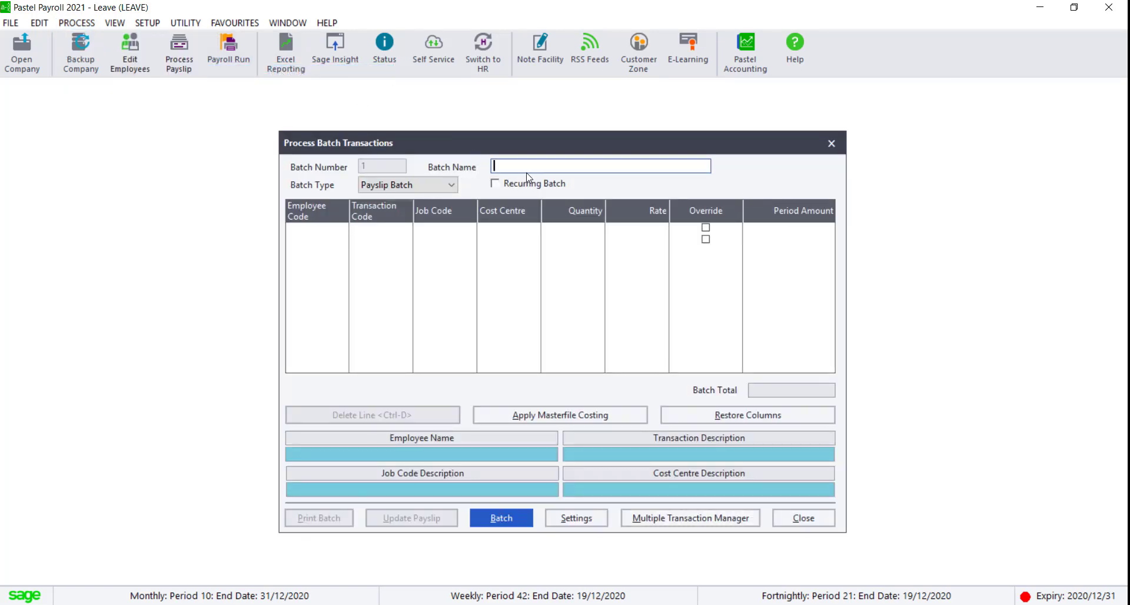
pyautogui.write('Leave Shutdown')
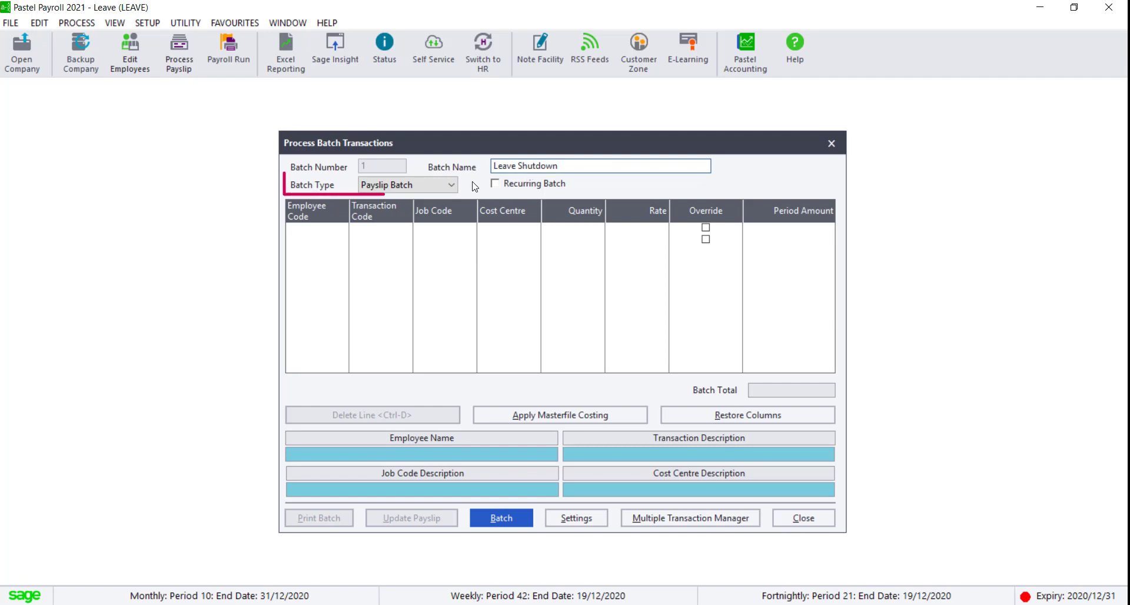
pyautogui.click(451, 185)
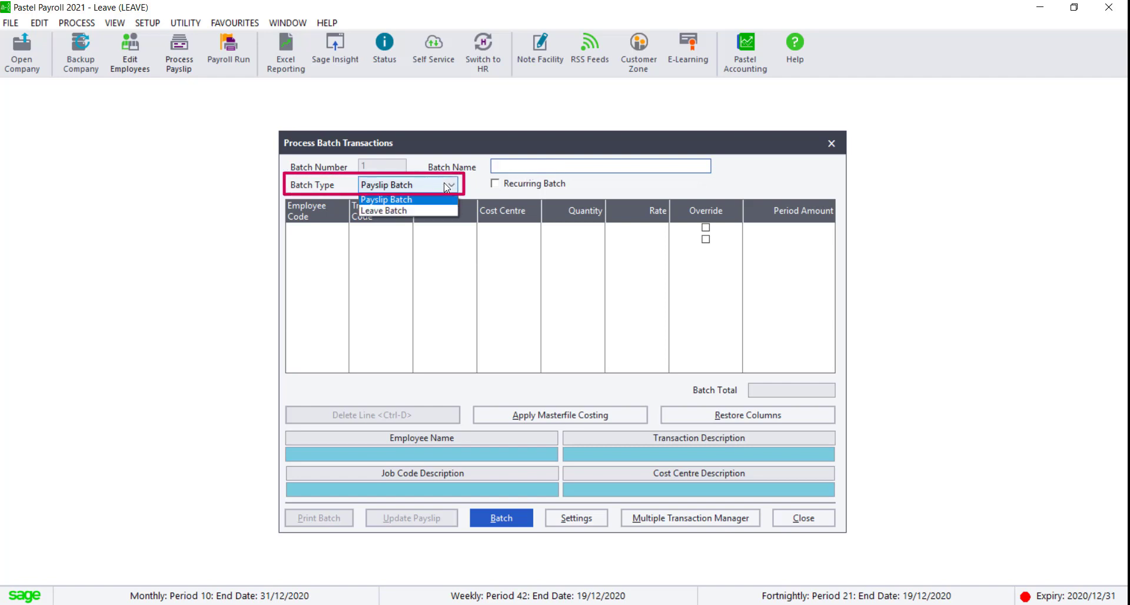
pyautogui.click(390, 211)
# Add a batch line for the first employee in the list with transaction code 0001
pyautogui.click(328, 231)
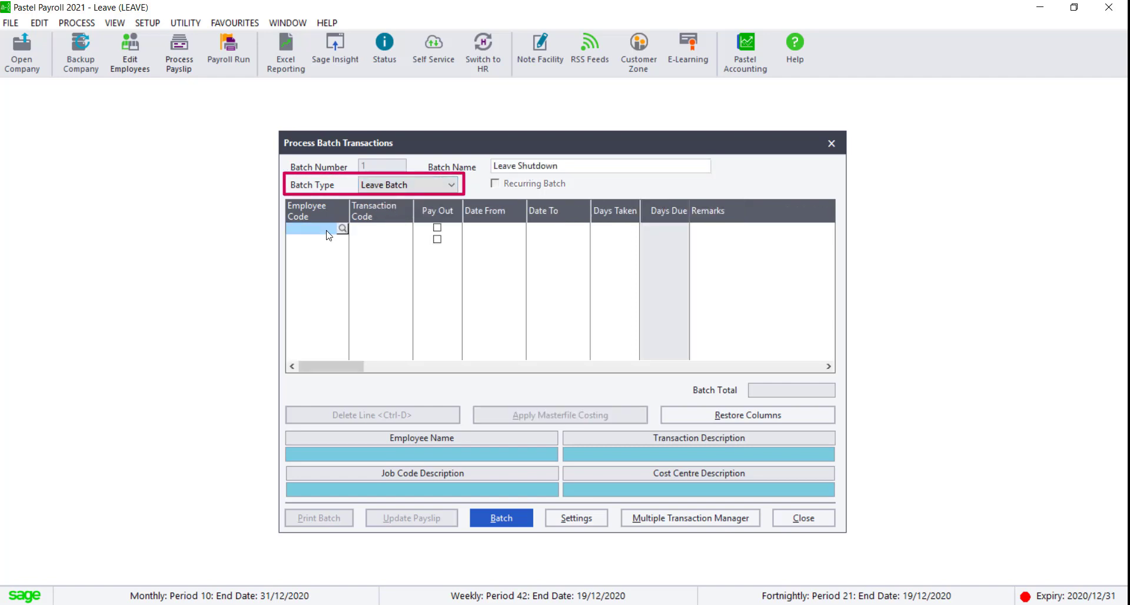
pyautogui.click(342, 229)
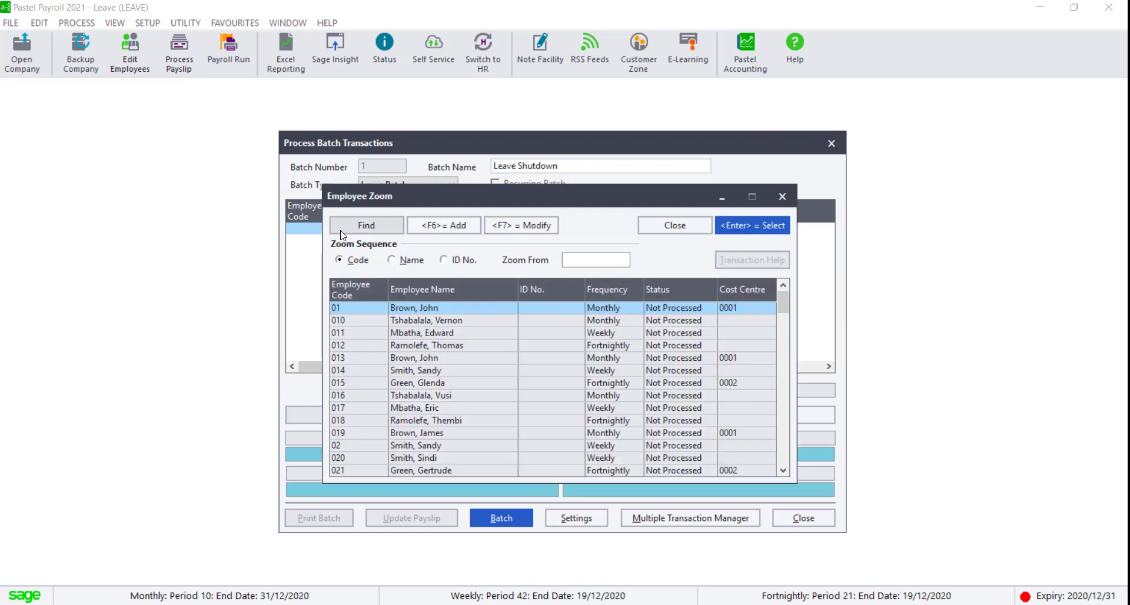
pyautogui.press('Return')
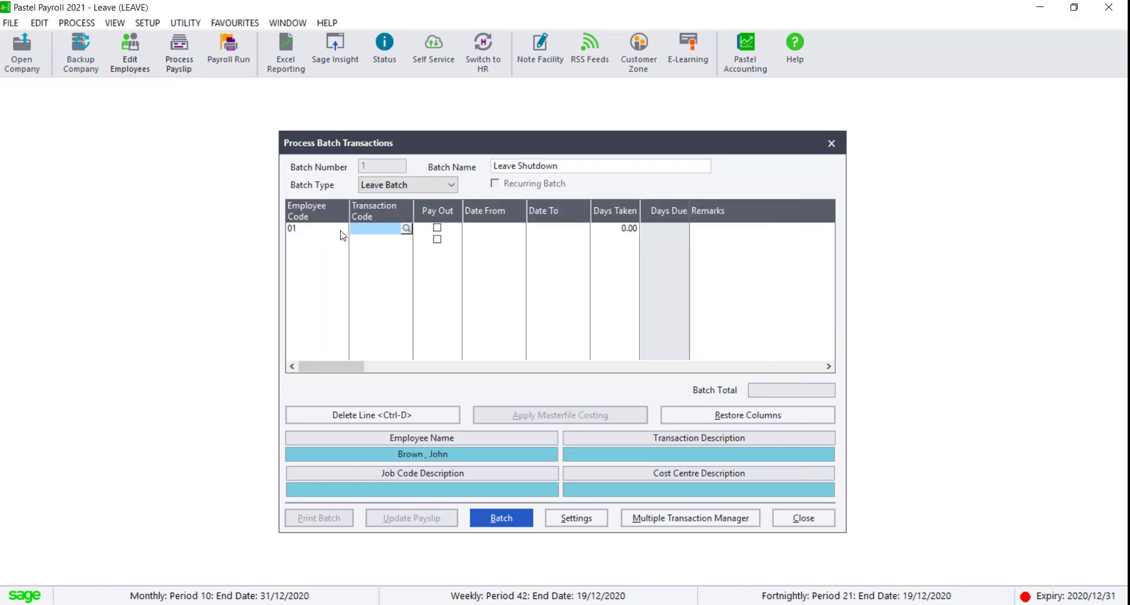
pyautogui.write('0001')
pyautogui.press('Return')
pyautogui.press('Return')
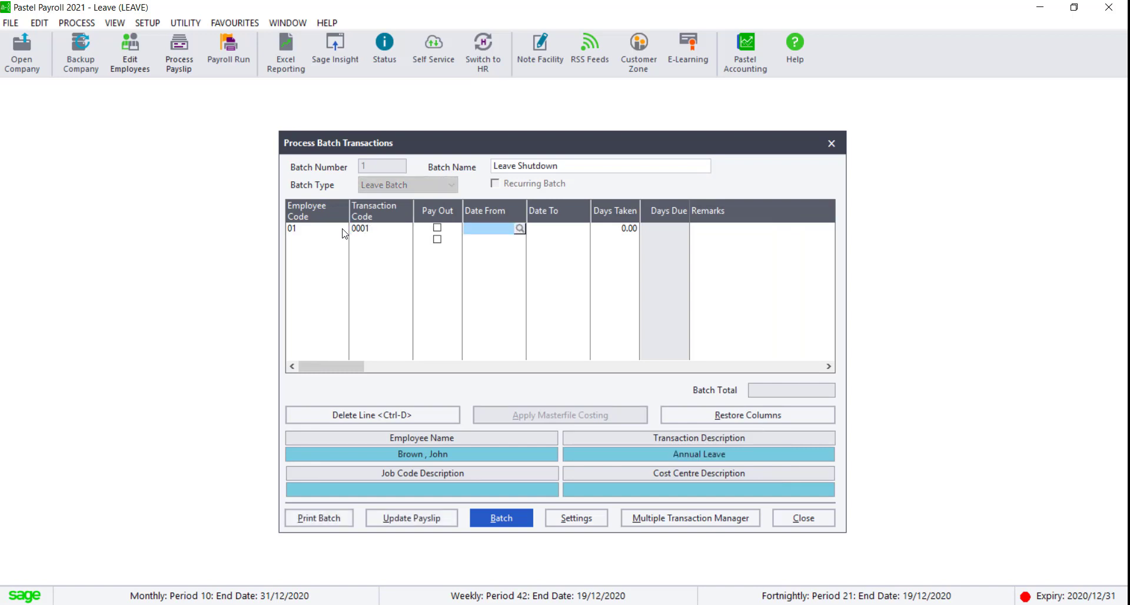
# Set the first batch line's leave dates from 16/12/2020 to 04/01/2021 and accept the calculated days taken
pyautogui.write('16/12/2020')
pyautogui.press('Return')
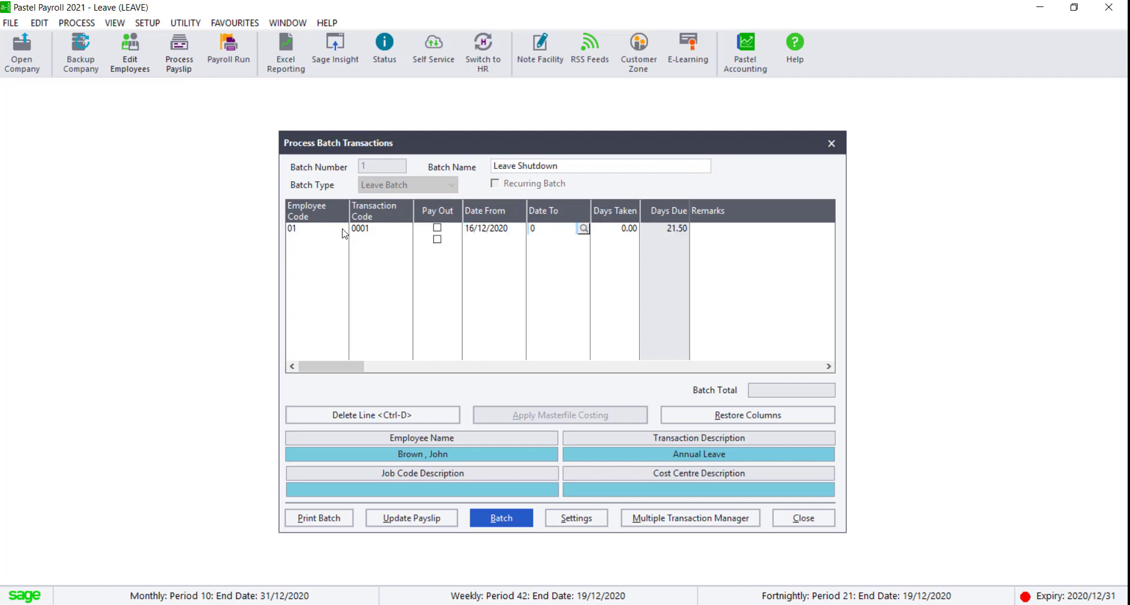
pyautogui.write('04/01/2021')
pyautogui.press('Return')
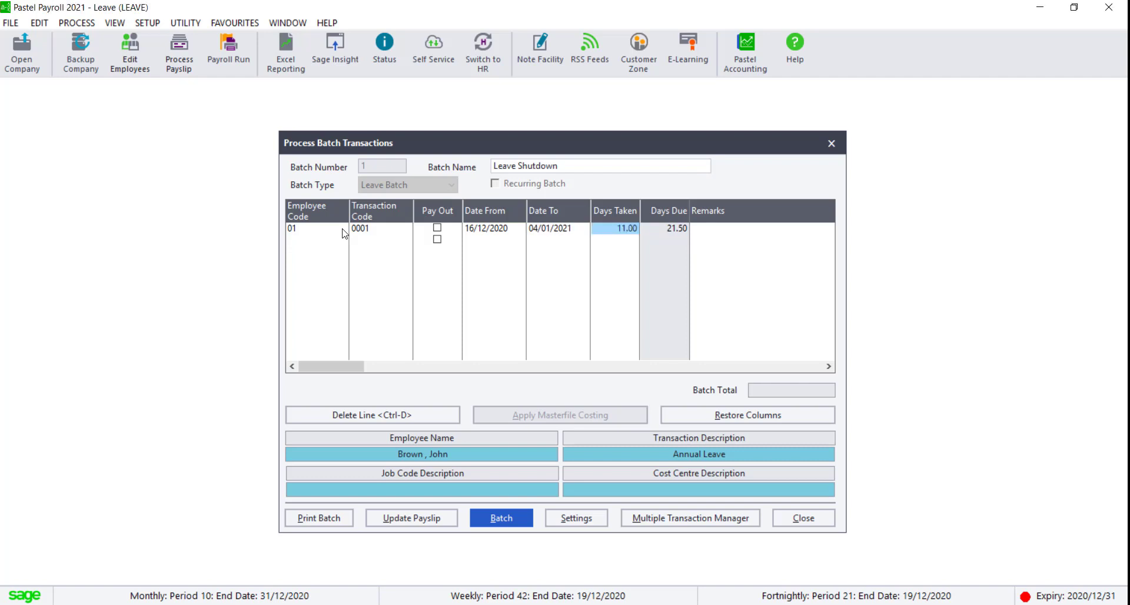
pyautogui.press('Tab')
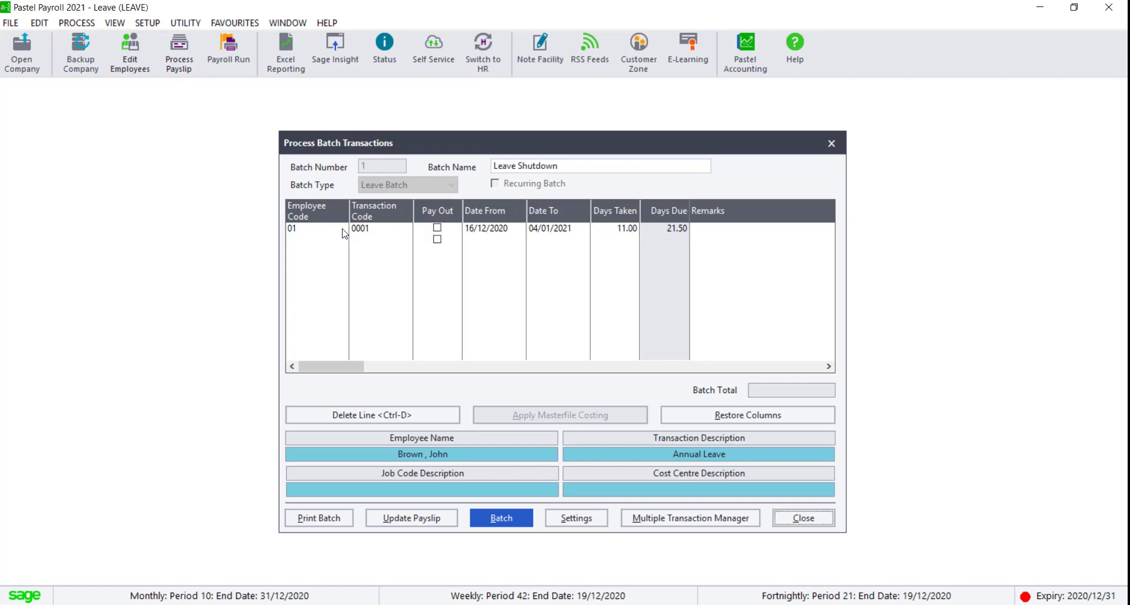
# Enter the remark "Shut Down Leave" on the first batch line
pyautogui.click(731, 238)
pyautogui.write('S')
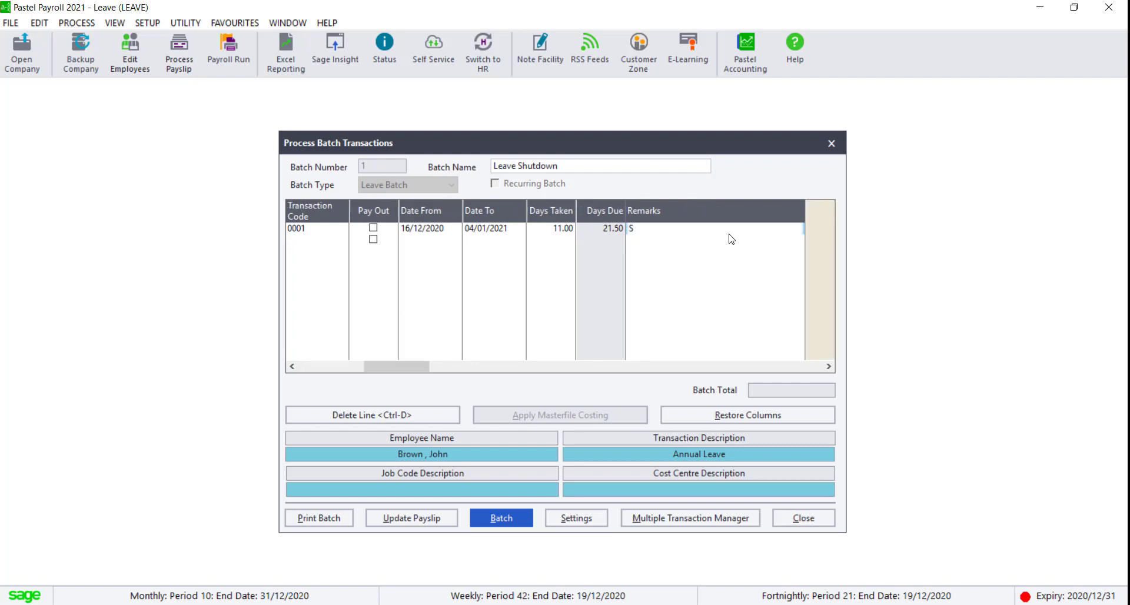
pyautogui.write('hut Down Leave')
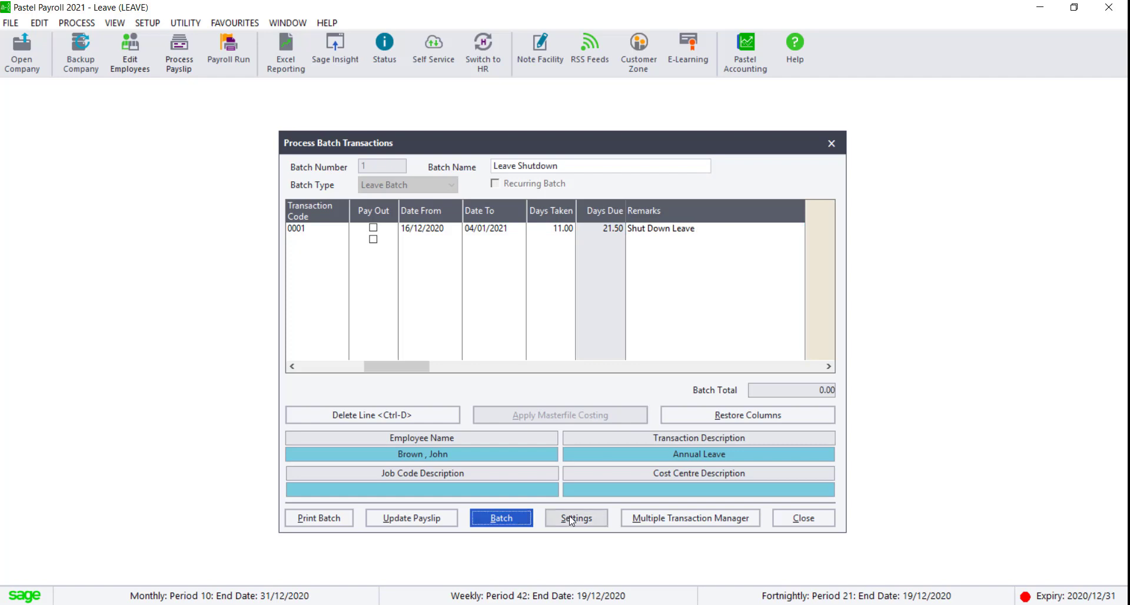
# Set the batch to repeat the Transaction Code, Date From and Date To on new lines
pyautogui.click(575, 519)
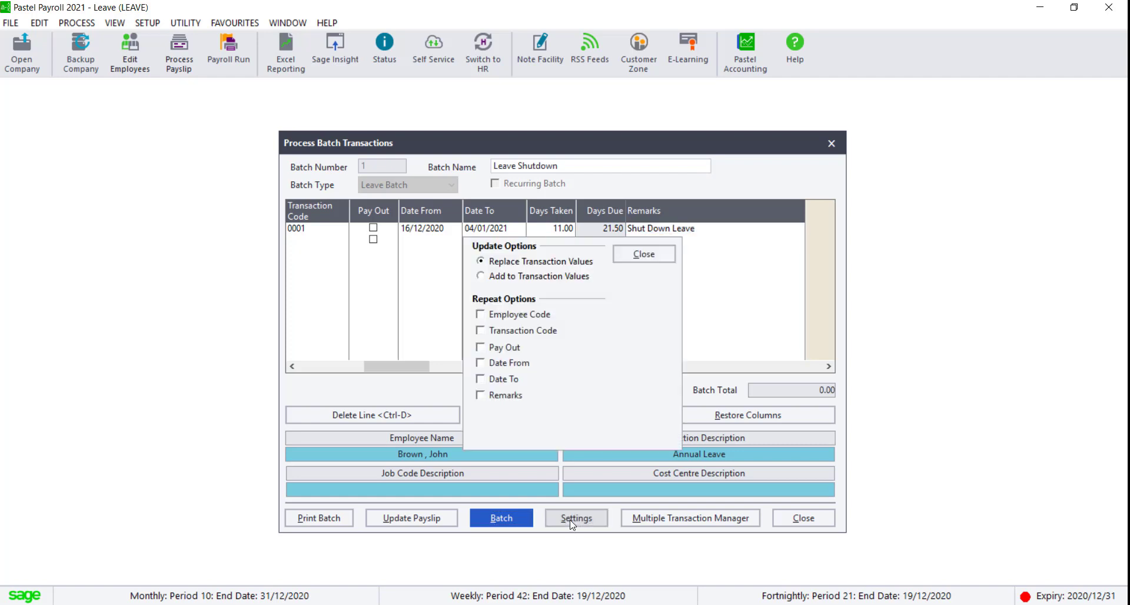
pyautogui.click(482, 333)
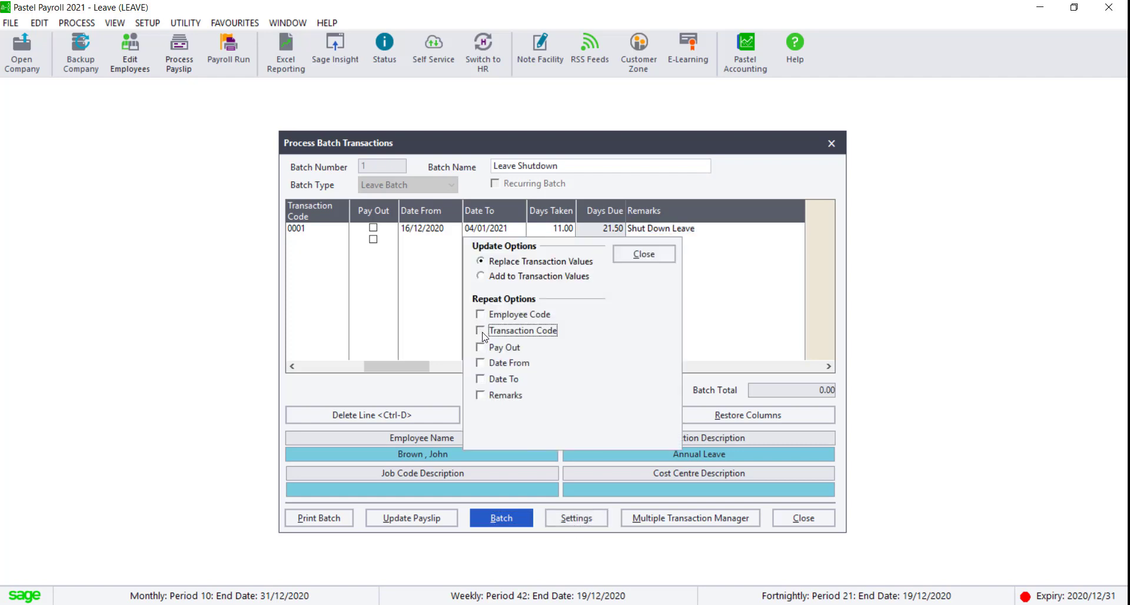
pyautogui.click(482, 363)
pyautogui.click(481, 380)
pyautogui.click(656, 258)
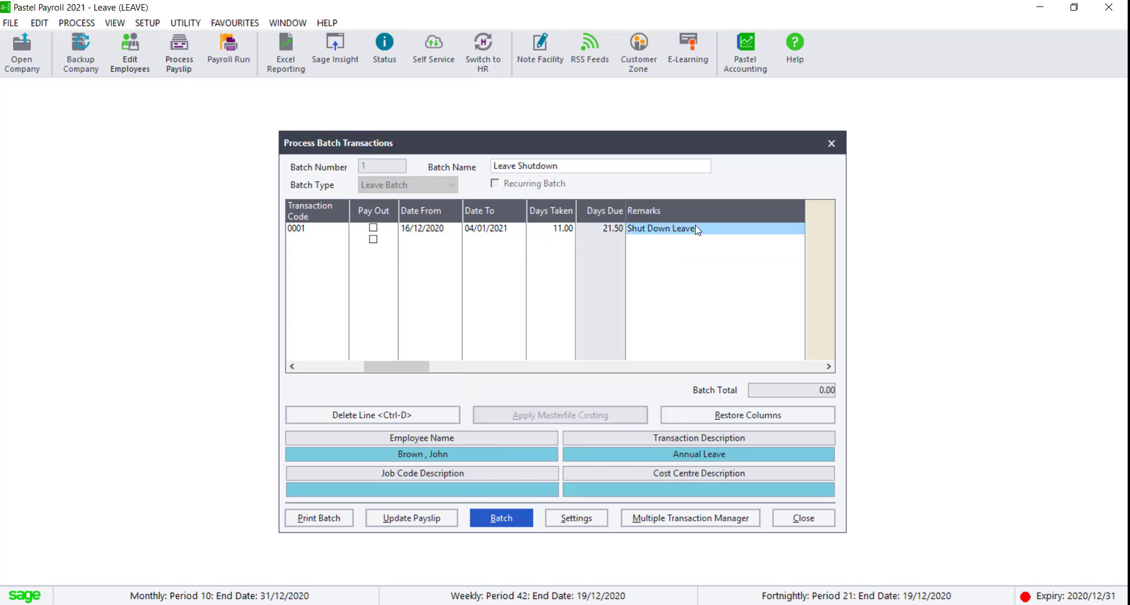
# Add a second line to the Leave Shutdown batch for the second employee in the list
pyautogui.press('Return')
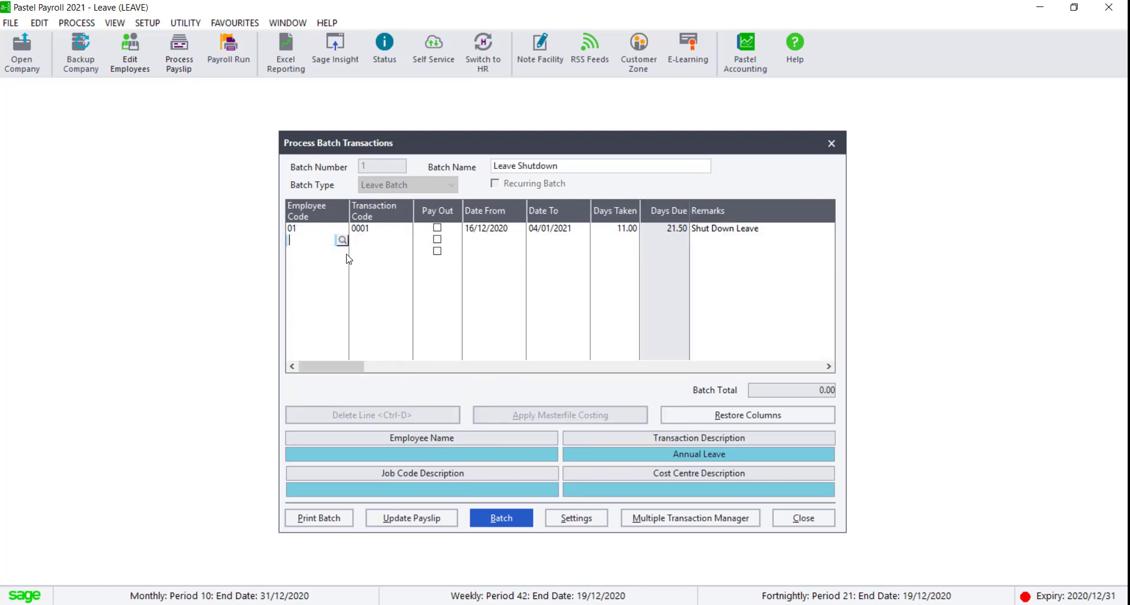
pyautogui.click(342, 240)
pyautogui.doubleClick(359, 328)
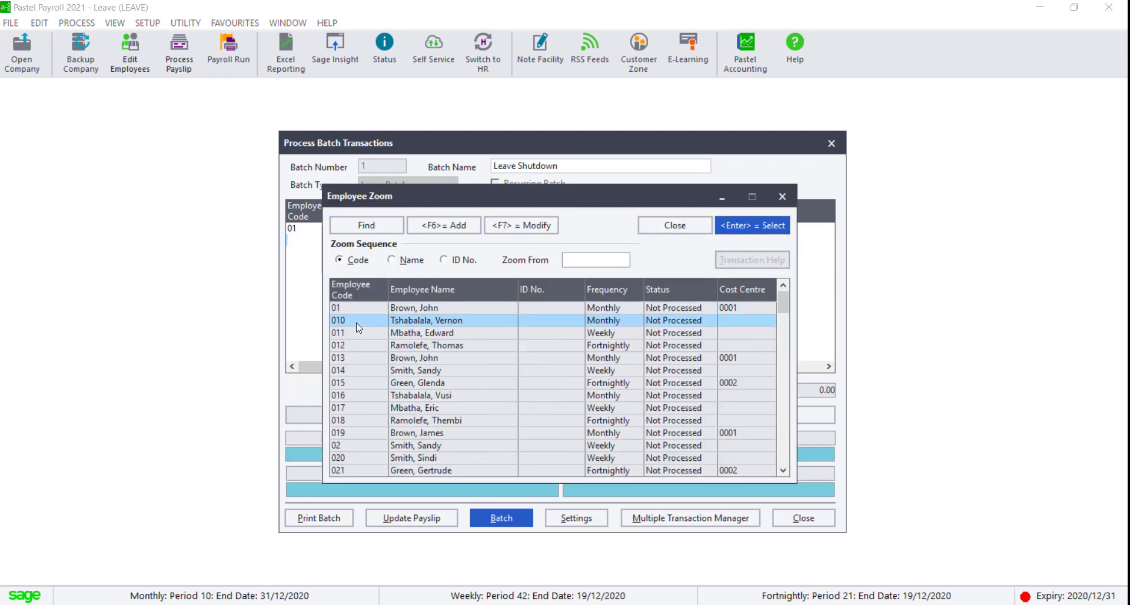
pyautogui.press('Return')
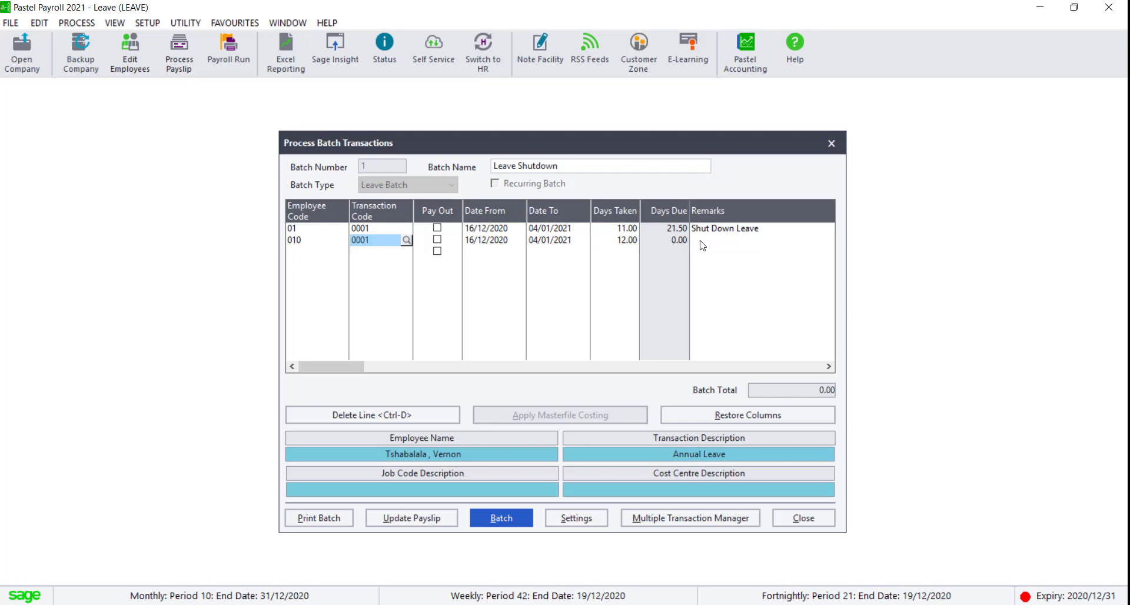
# Accept the repeated code, dates and calculated days on the second batch line, and enter the remark "Shut Down Leave"
pyautogui.press('Return')
pyautogui.press('Return')
pyautogui.press('Return')
pyautogui.press('Return')
pyautogui.press('Return')
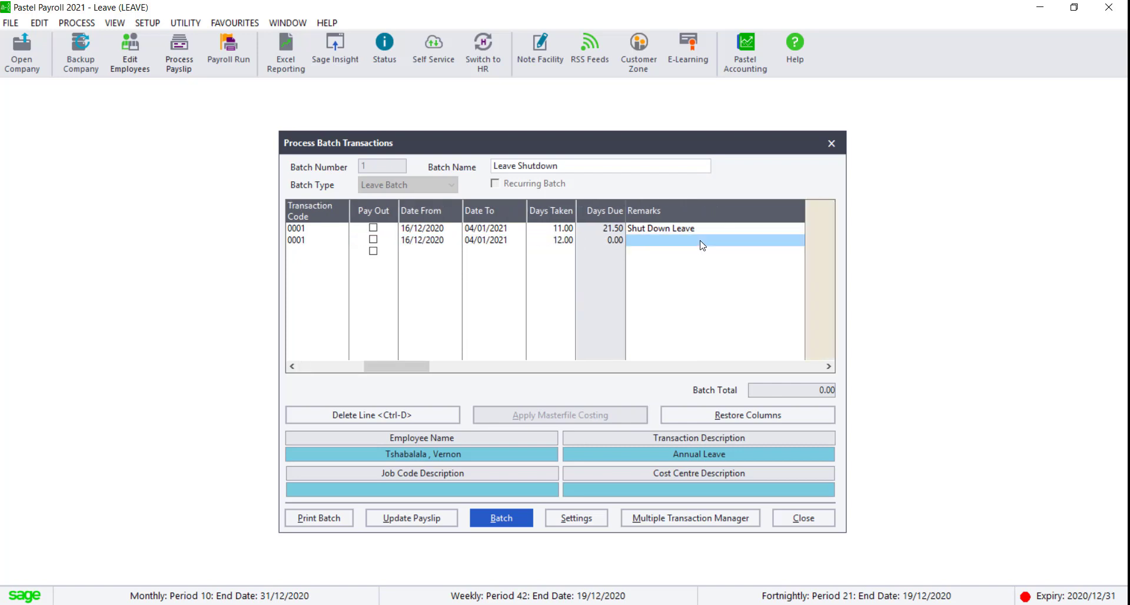
pyautogui.write('Shu')
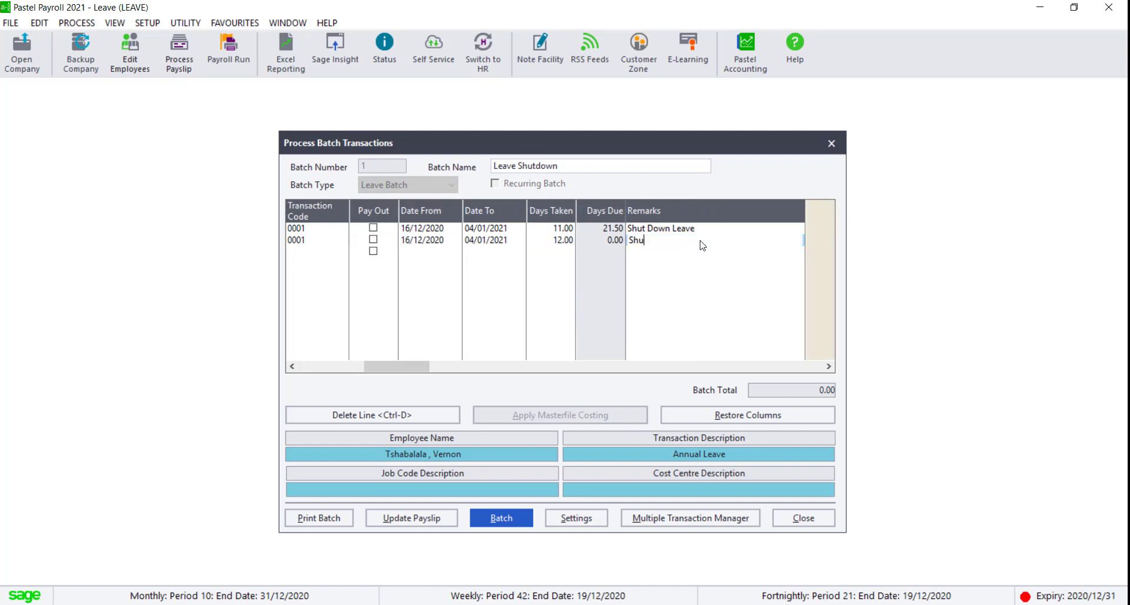
pyautogui.write('t Down Leave')
# Set the batch to repeat the Remarks on new lines as well
pyautogui.click(576, 518)
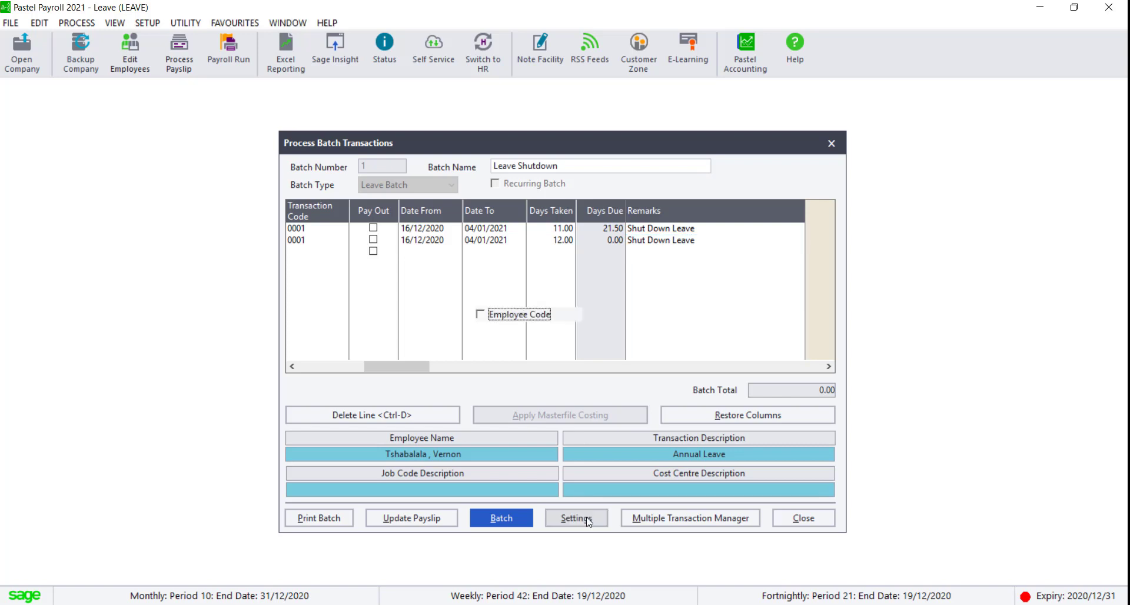
pyautogui.click(481, 396)
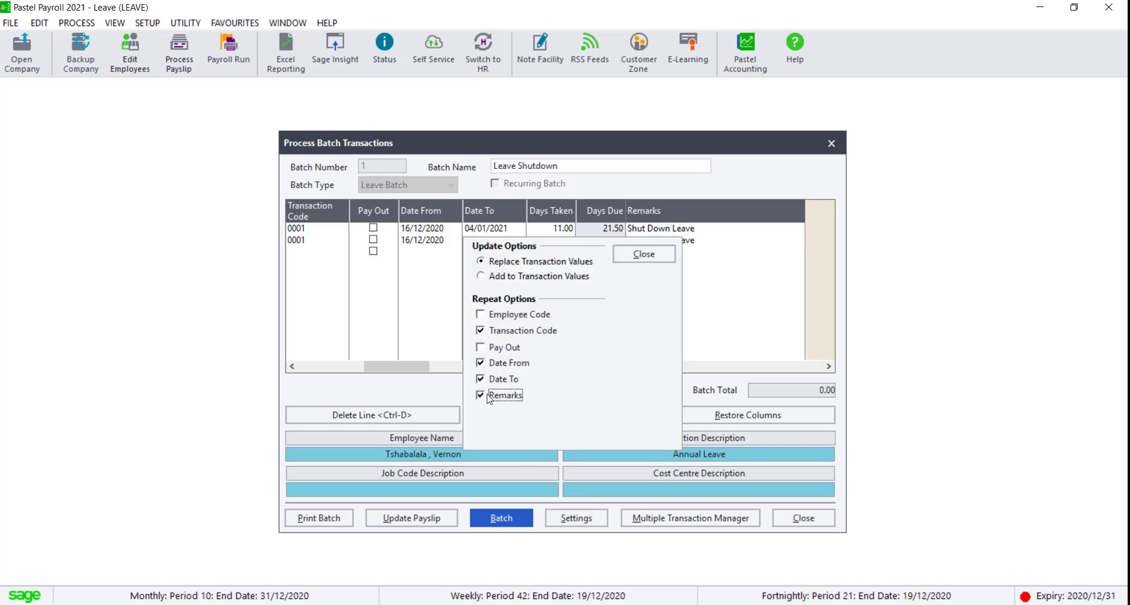
pyautogui.click(644, 254)
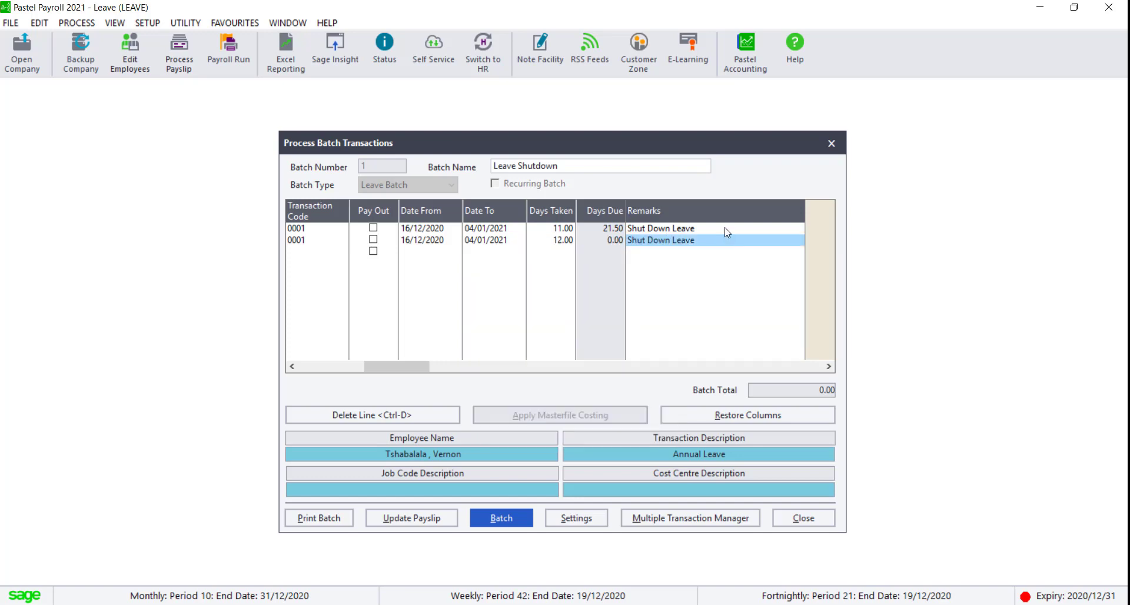
# Add a third batch line for the third employee in the list
pyautogui.press('Return')
pyautogui.press('Return')
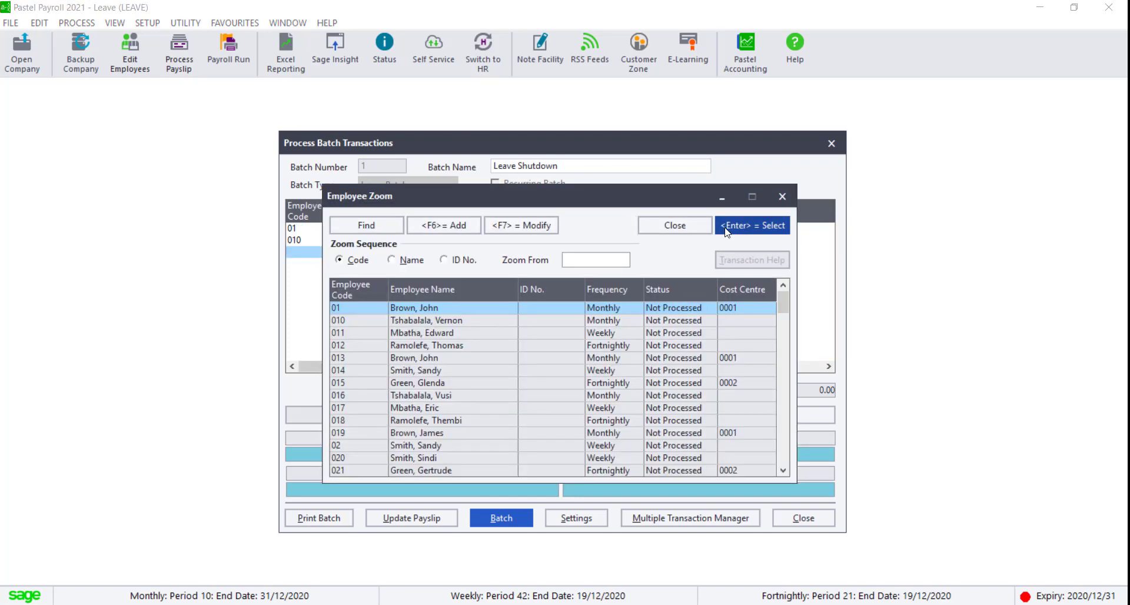
pyautogui.press('Down')
pyautogui.press('Down')
pyautogui.press('Return')
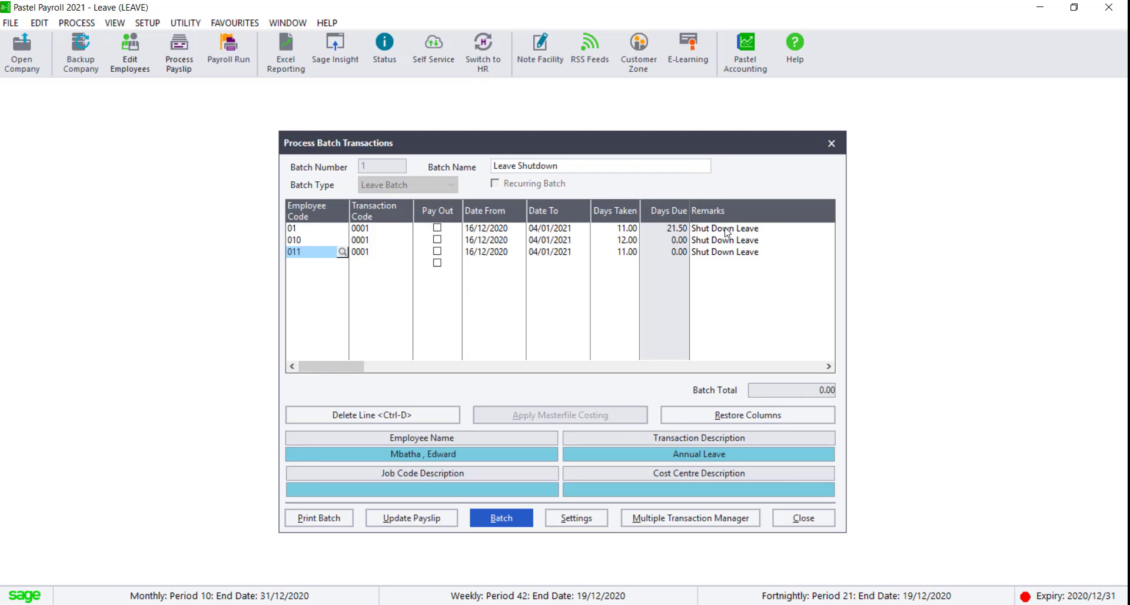
# Set the third batch line's Date To to 03/01/2021 and complete the line
pyautogui.press('Return')
pyautogui.press('Return')
pyautogui.press('Return')
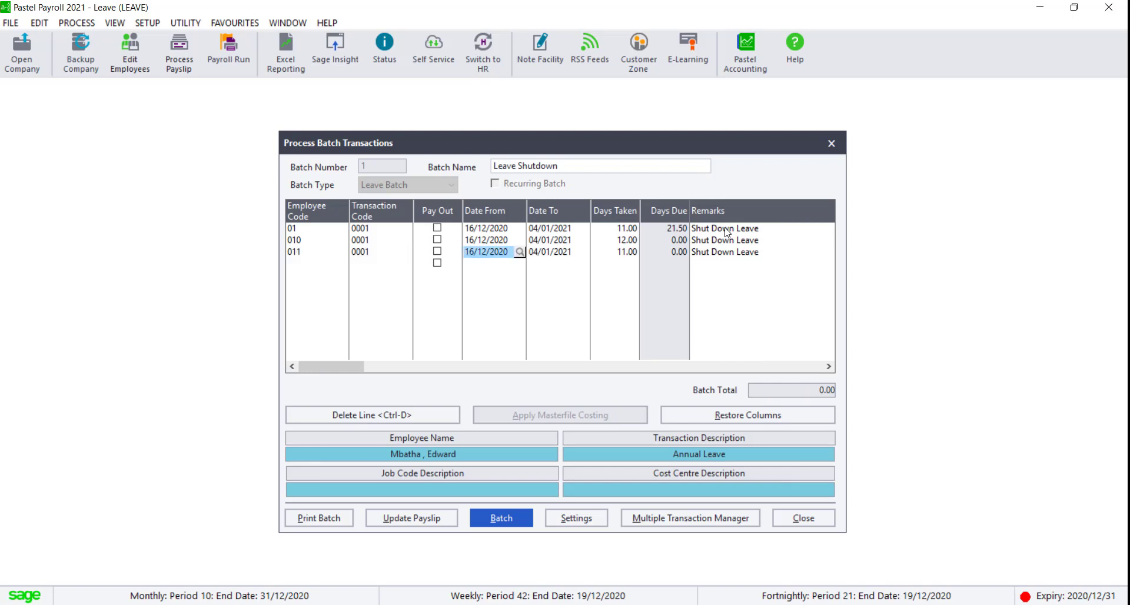
pyautogui.press('Return')
pyautogui.write('03/0')
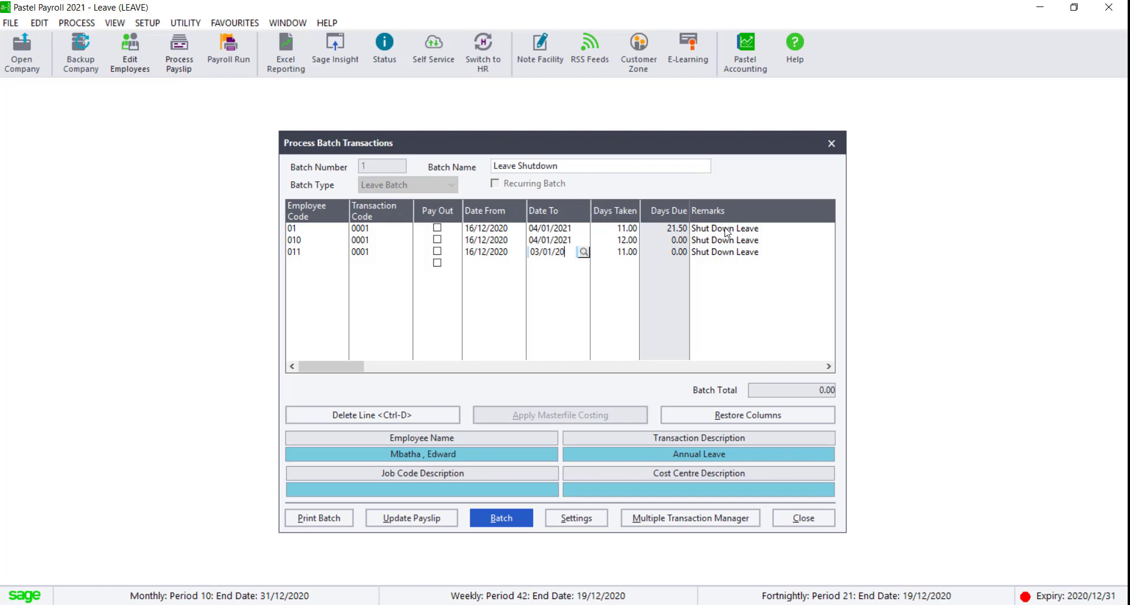
pyautogui.write('1/2021')
pyautogui.press('Return')
pyautogui.press('Return')
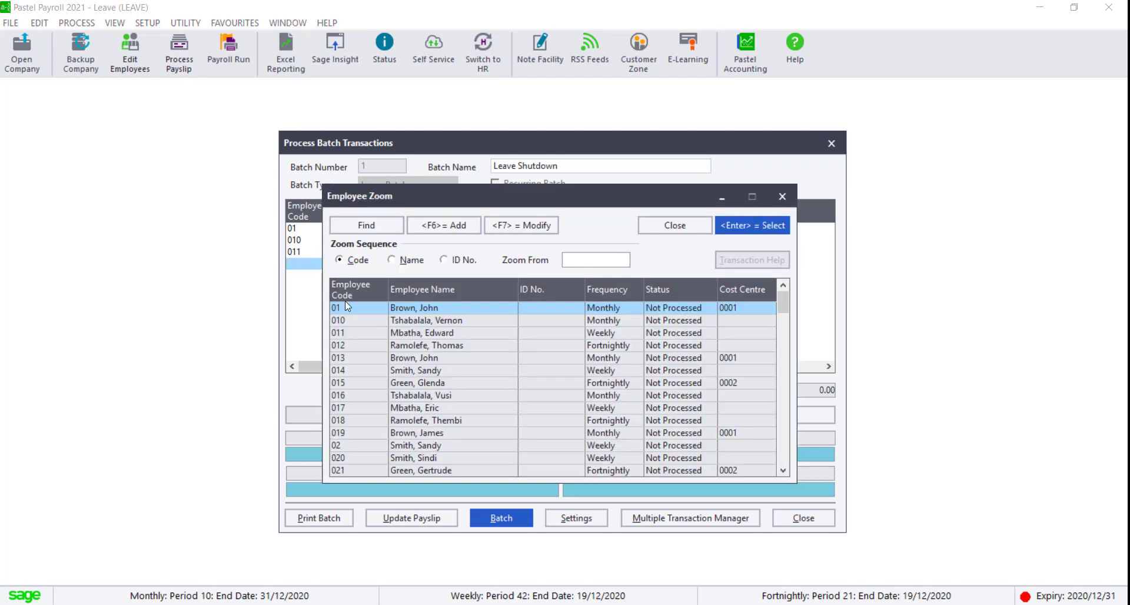
# Add a fourth batch line for the fourth employee in the list and accept all its repeated values
pyautogui.doubleClick(340, 347)
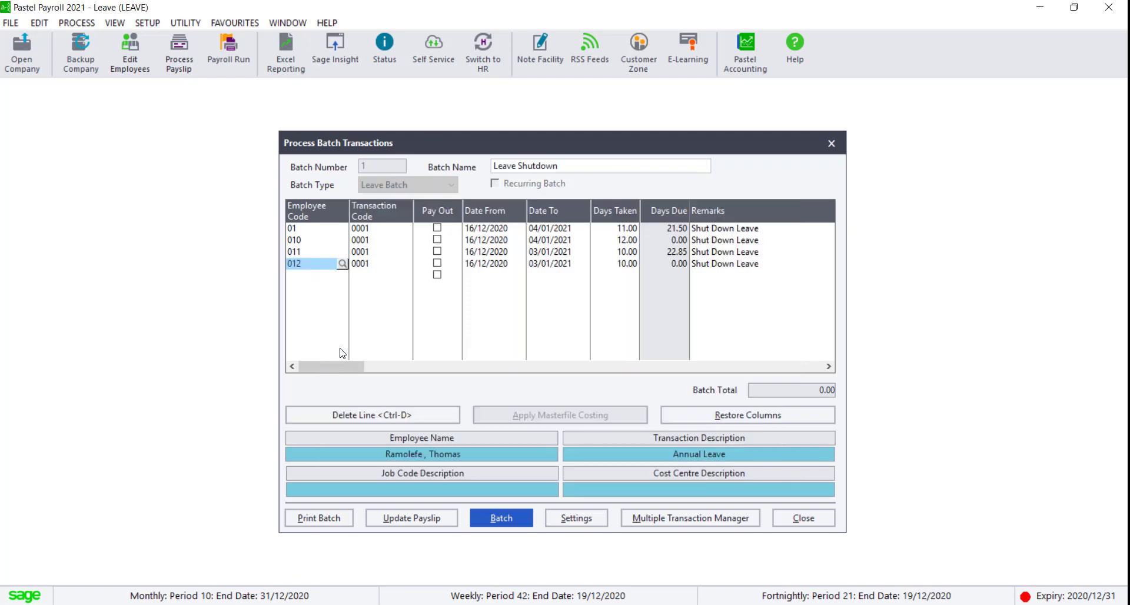
pyautogui.press('Return')
pyautogui.press('Return')
pyautogui.press('Return')
pyautogui.press('Return')
pyautogui.press('Return')
pyautogui.press('Return')
pyautogui.press('Return')
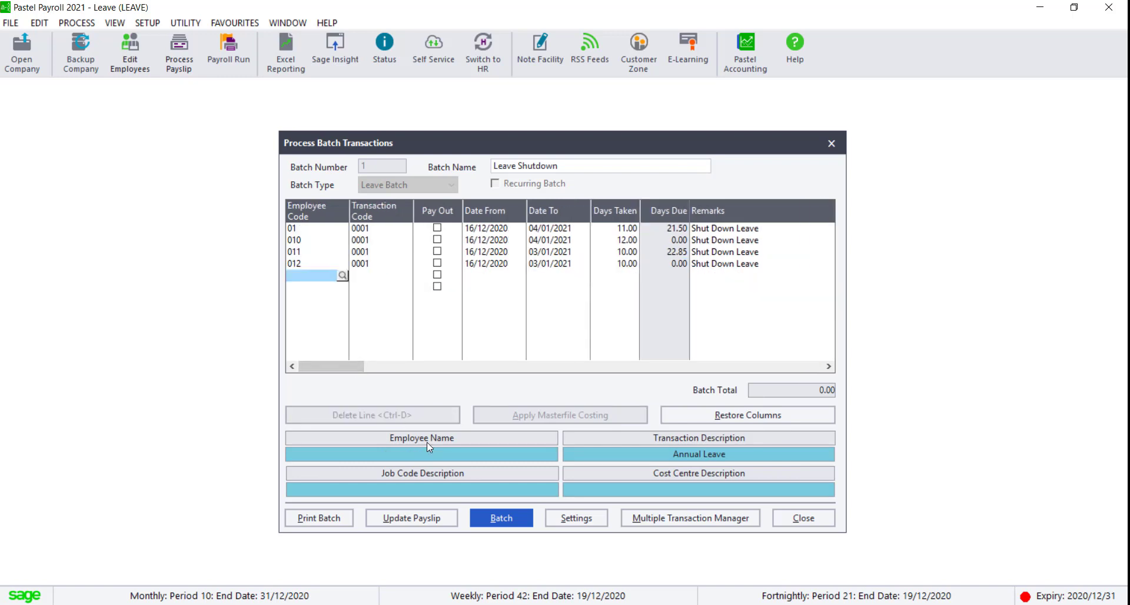
# Save the Leave Shutdown batch, update it to the payslips and close the batch window
pyautogui.click(439, 521)
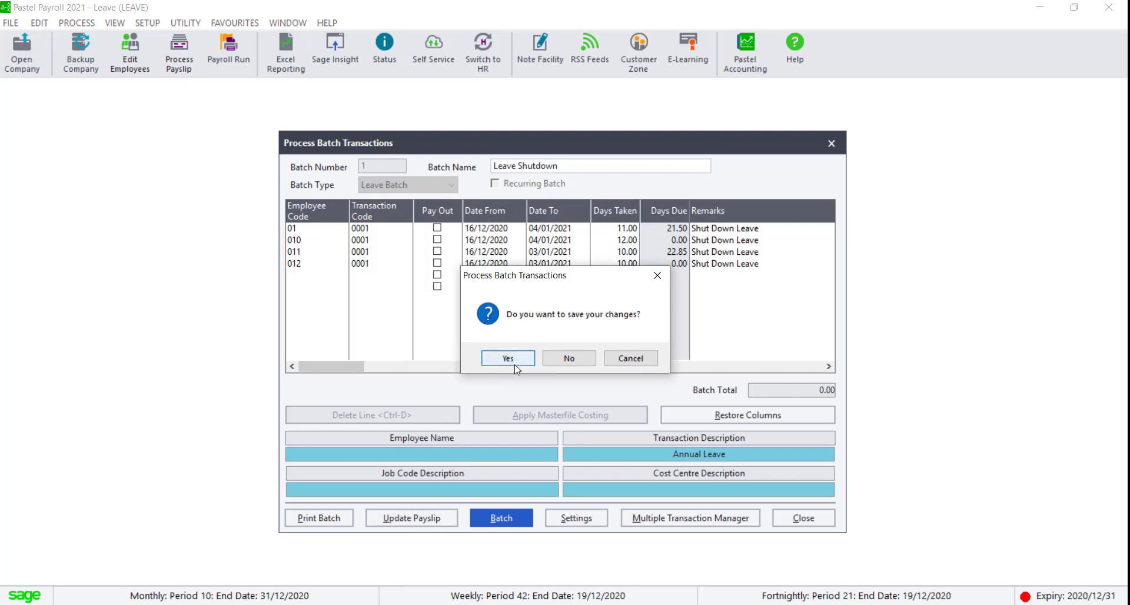
pyautogui.click(516, 363)
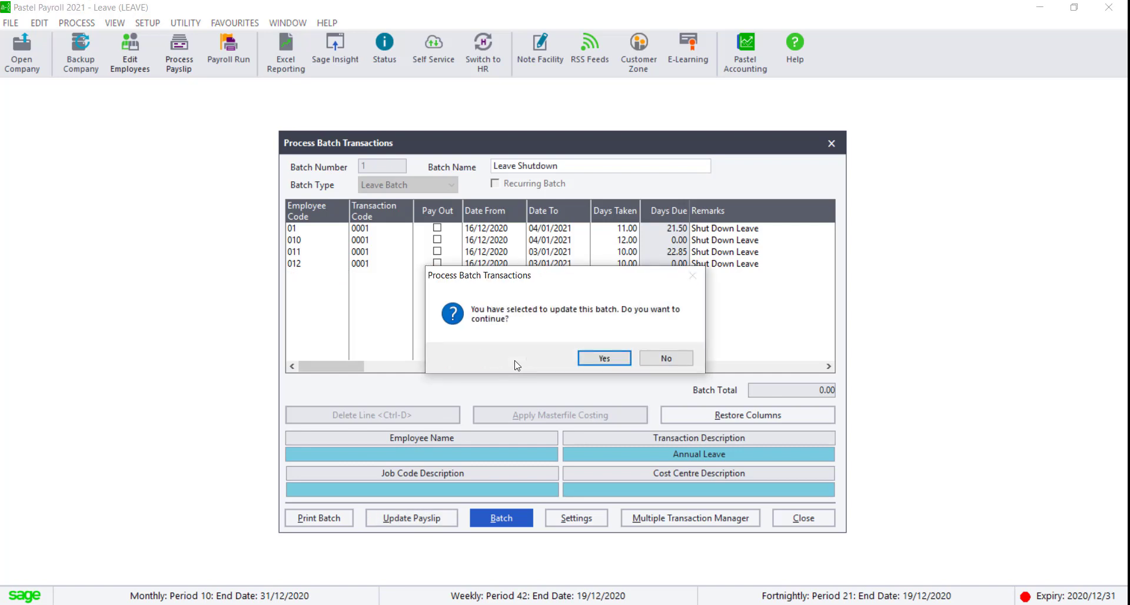
pyautogui.click(604, 359)
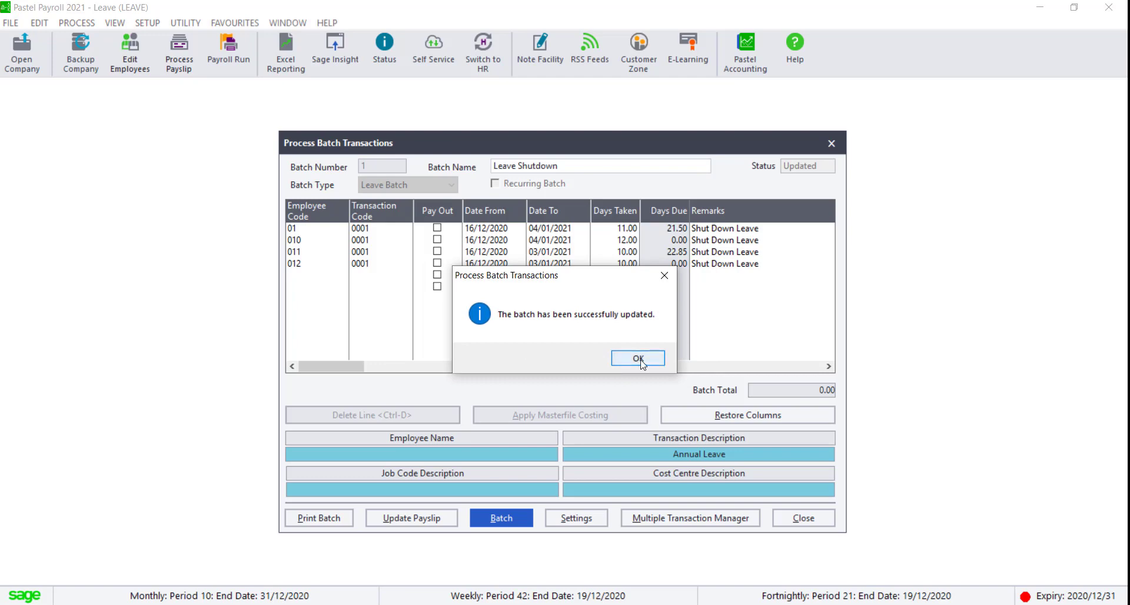
pyautogui.click(638, 359)
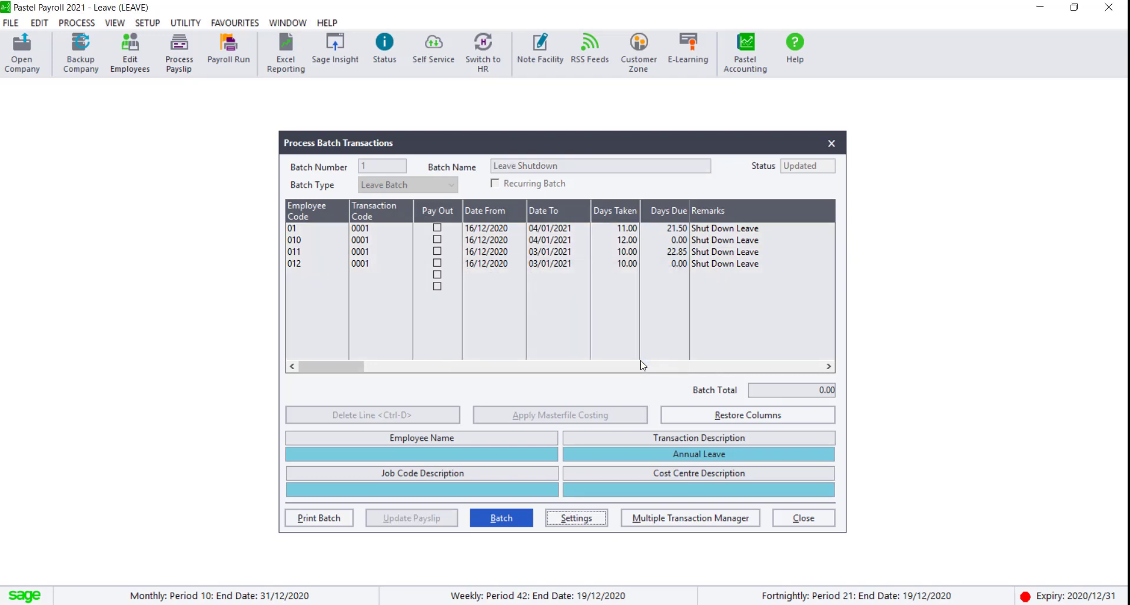
pyautogui.click(838, 143)
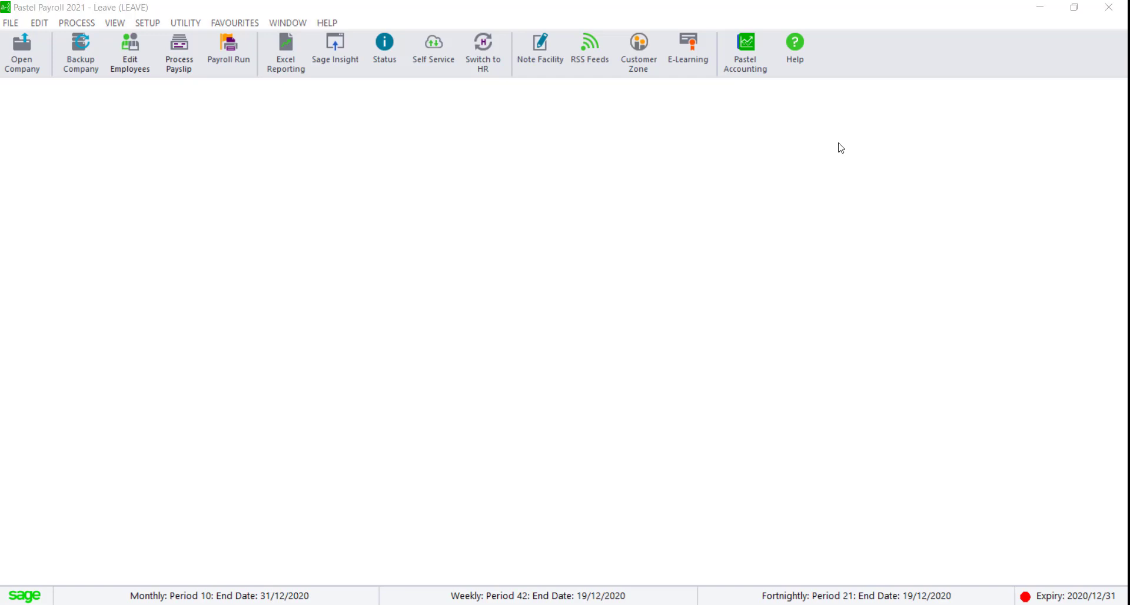
# Open the payslips and examine the leave transactions from the second employee through to the fourth
pyautogui.click(178, 73)
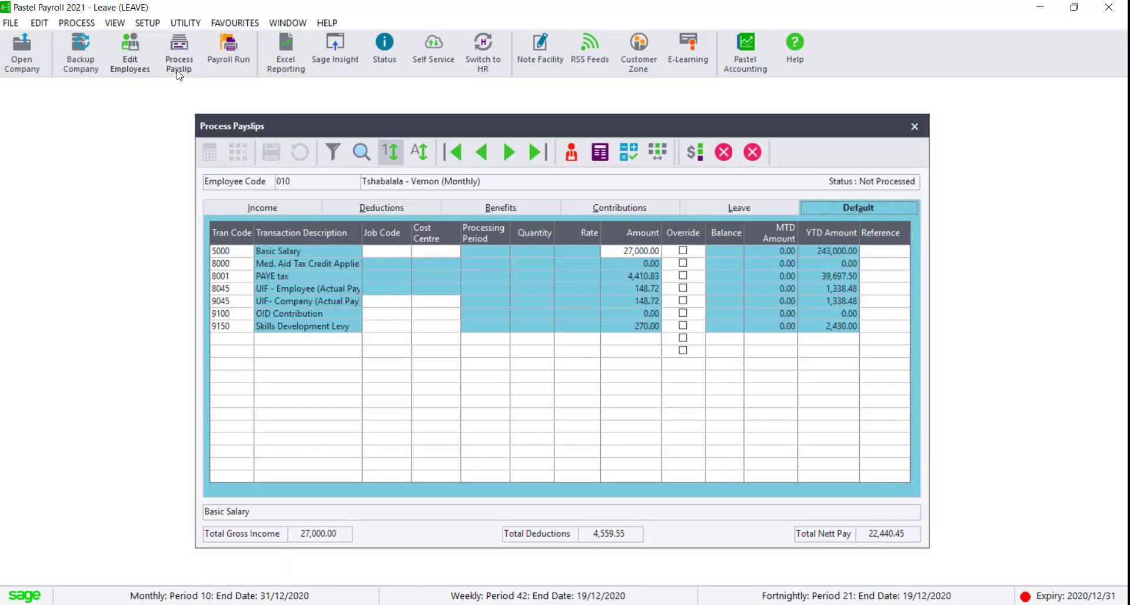
pyautogui.click(730, 209)
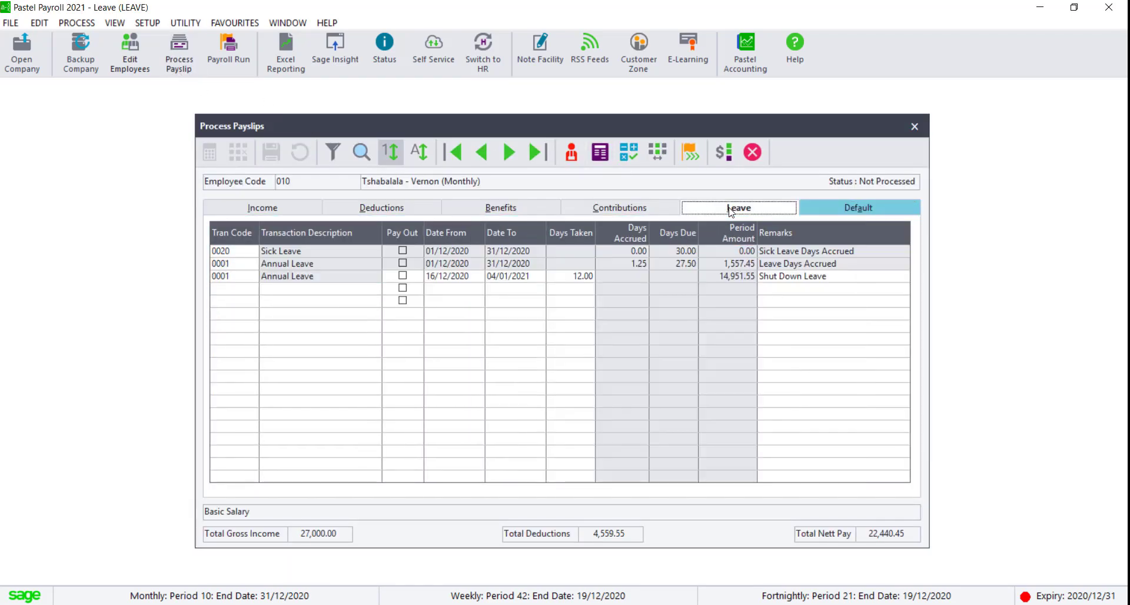
pyautogui.click(504, 151)
pyautogui.click(505, 151)
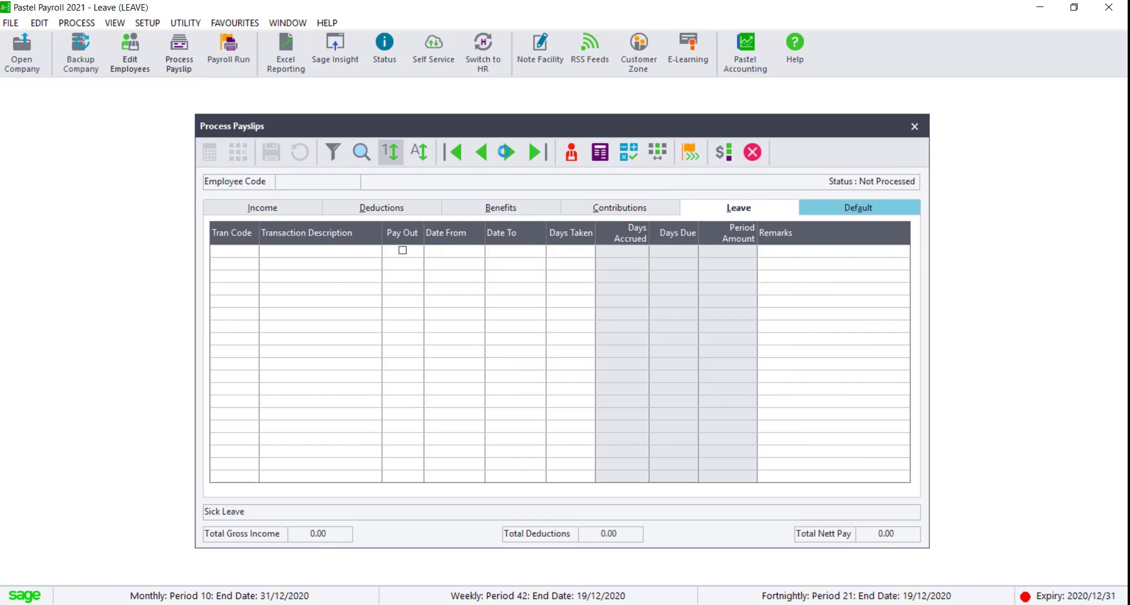
# Examine the income transactions on the fourth employee's payslip, and go back through the previous employees' payslips
pyautogui.click(257, 212)
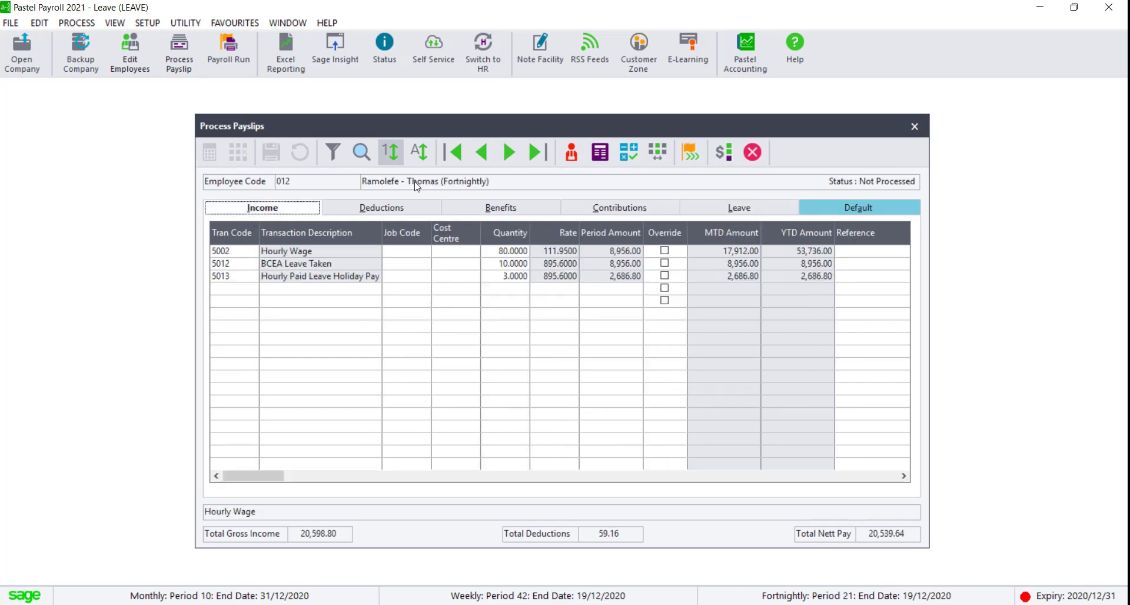
pyautogui.click(478, 152)
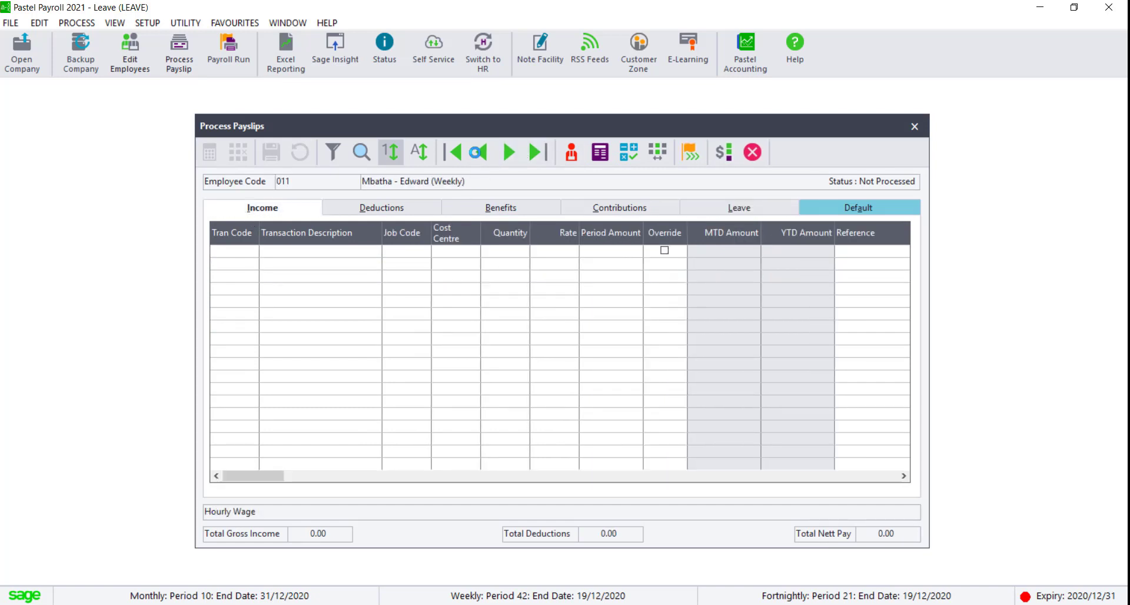
pyautogui.click(478, 152)
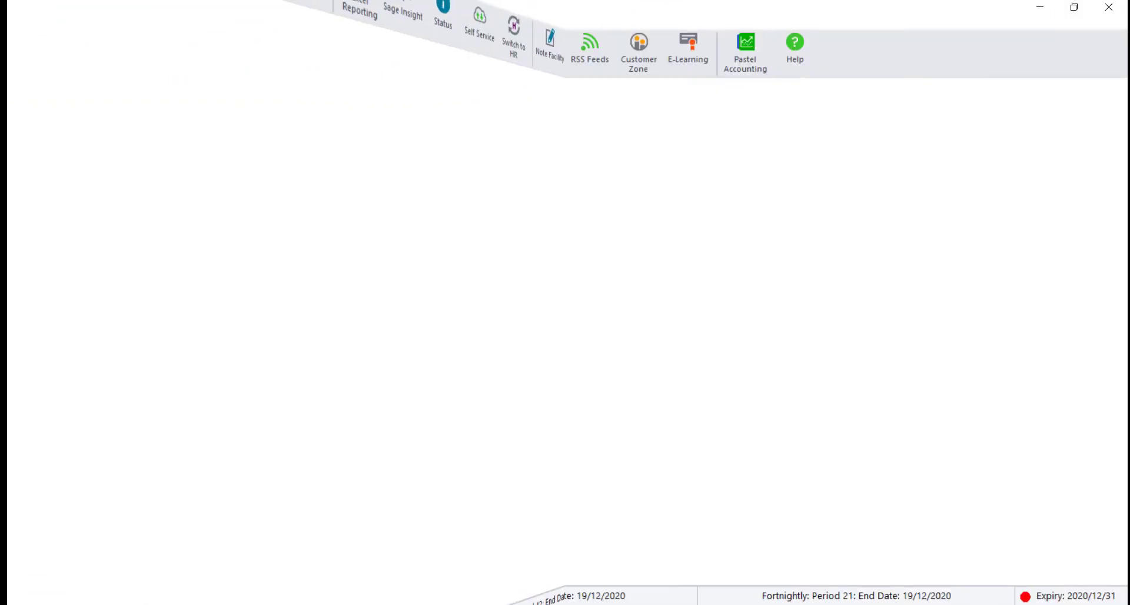
# Check the program's version information for the Multiple Transaction Manager module
pyautogui.click(361, 214)
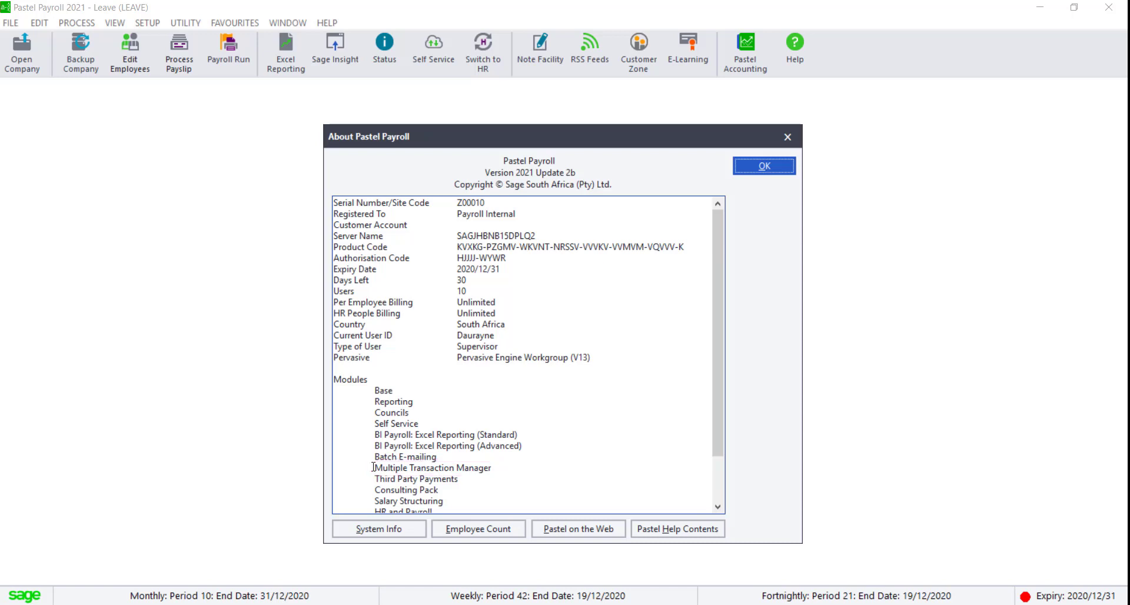
pyautogui.click(764, 167)
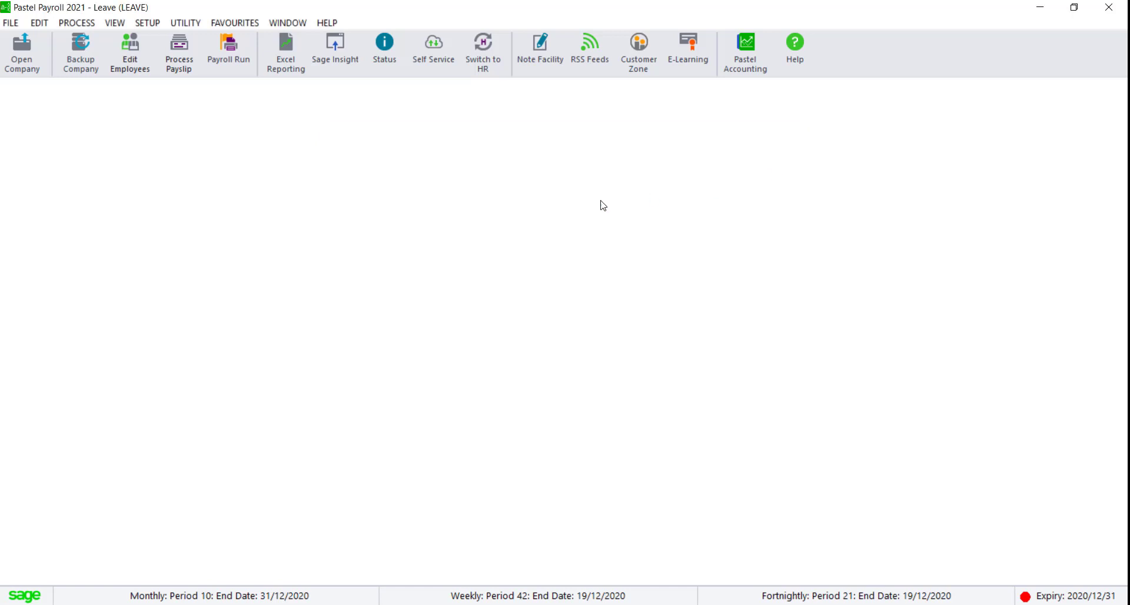
# Start the Multiple Transaction Manager for batches and select transaction code 0001 Annual Leave
pyautogui.click(77, 23)
pyautogui.moveTo(92, 78)
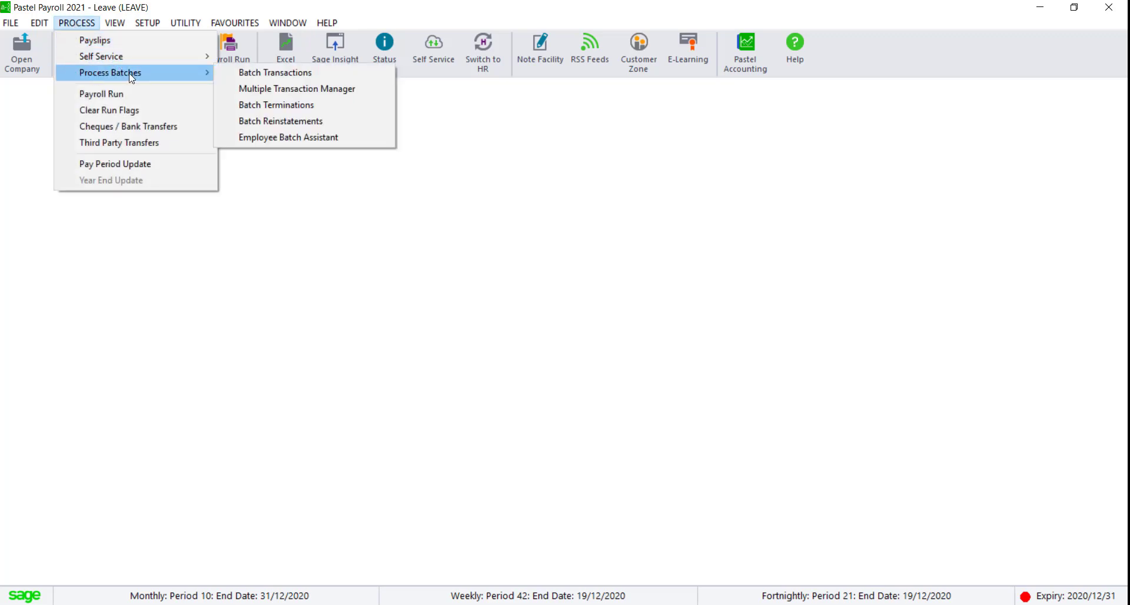
pyautogui.click(311, 95)
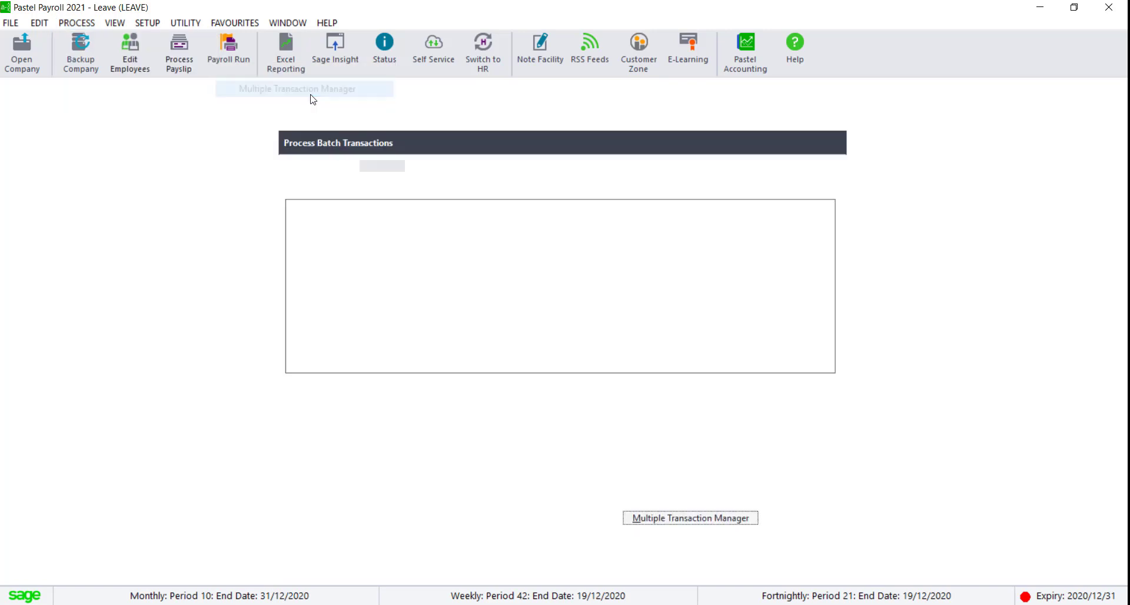
pyautogui.click(454, 227)
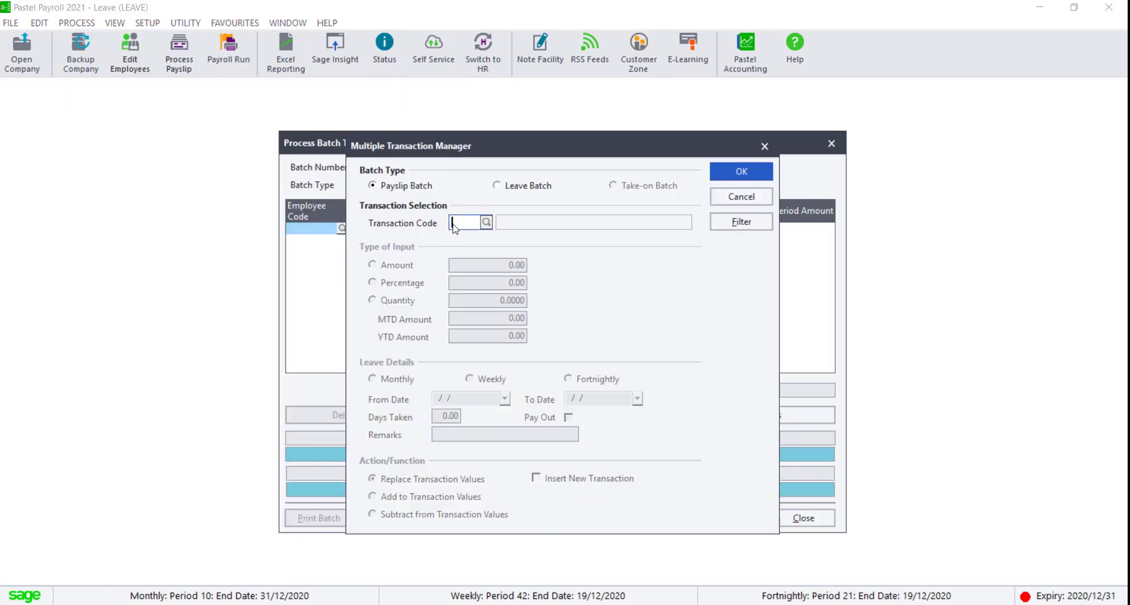
pyautogui.click(486, 223)
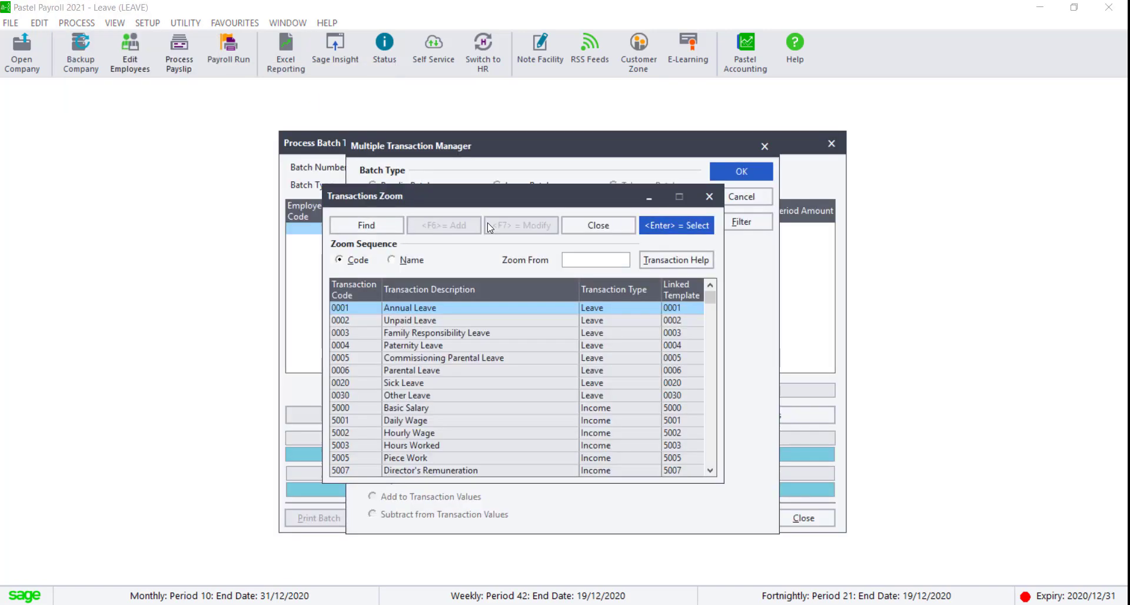
pyautogui.doubleClick(423, 309)
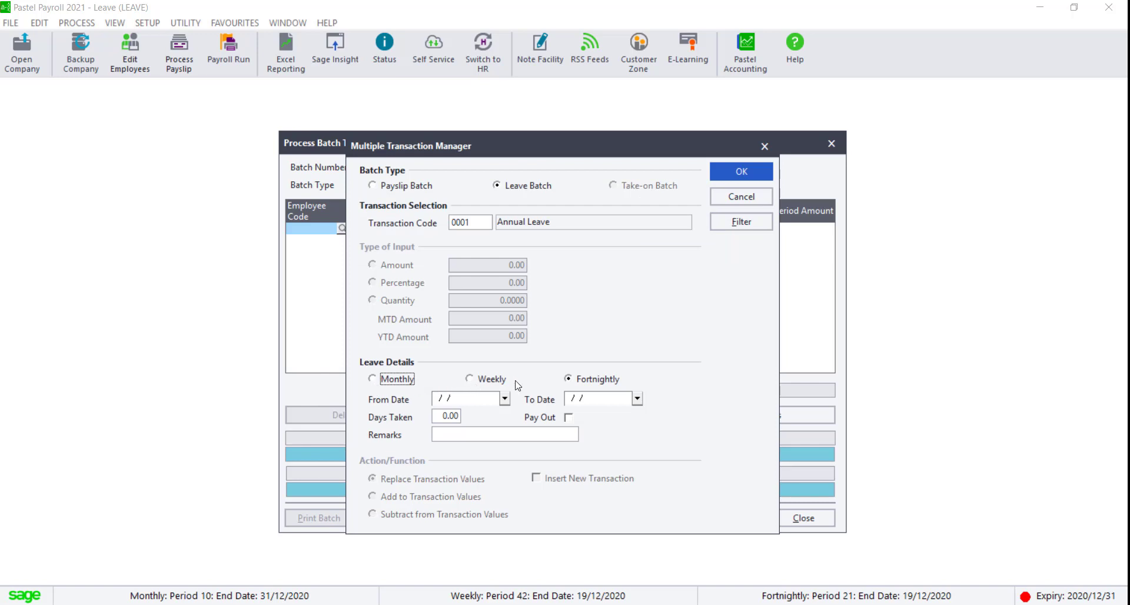
# Set the leave details to monthly, from 16/12/2020 to 03/01/2021, with the remark Annual Shut Down
pyautogui.click(377, 381)
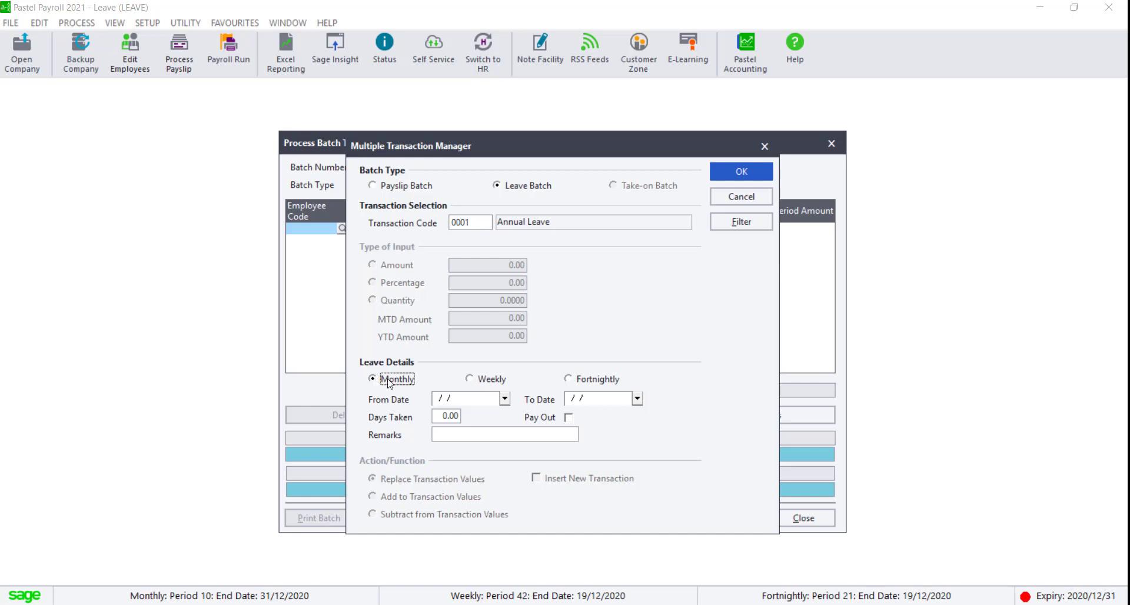
pyautogui.click(505, 400)
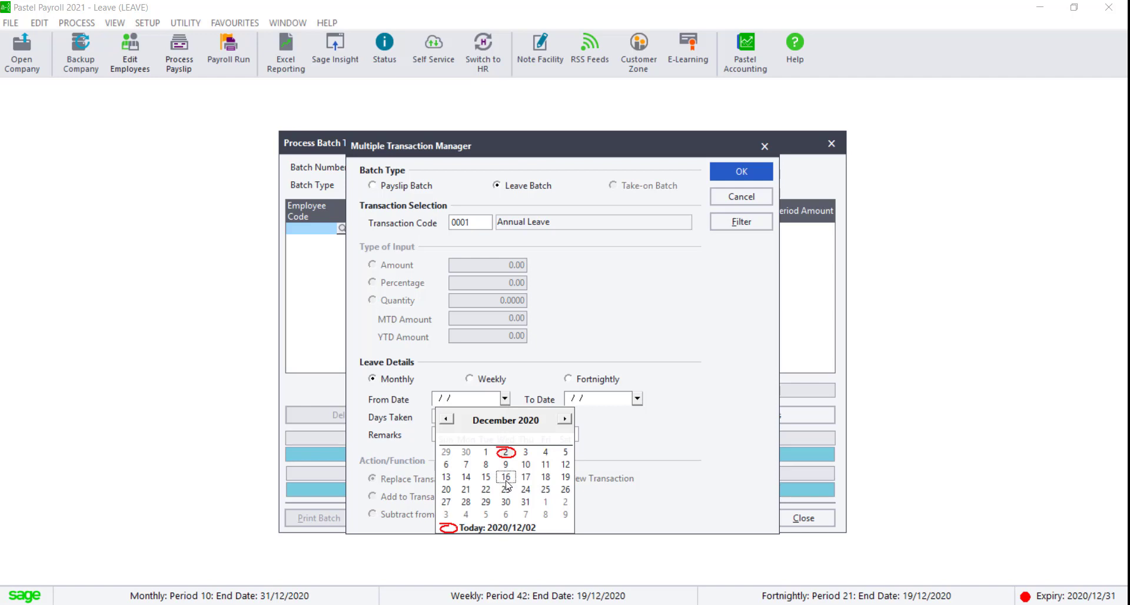
pyautogui.click(506, 480)
pyautogui.click(637, 400)
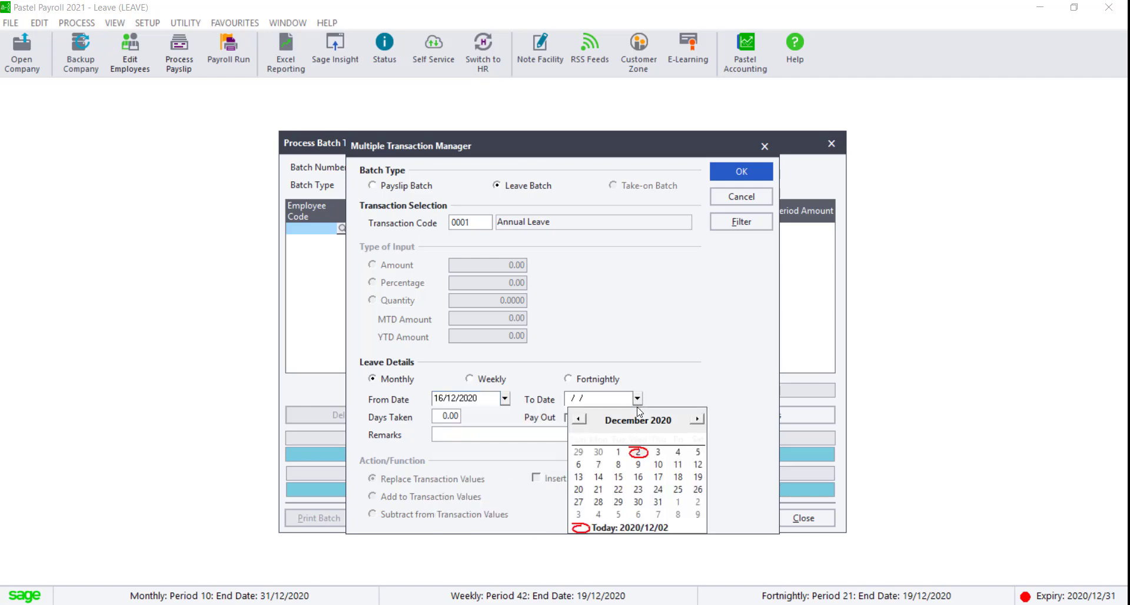
pyautogui.click(698, 419)
pyautogui.click(579, 465)
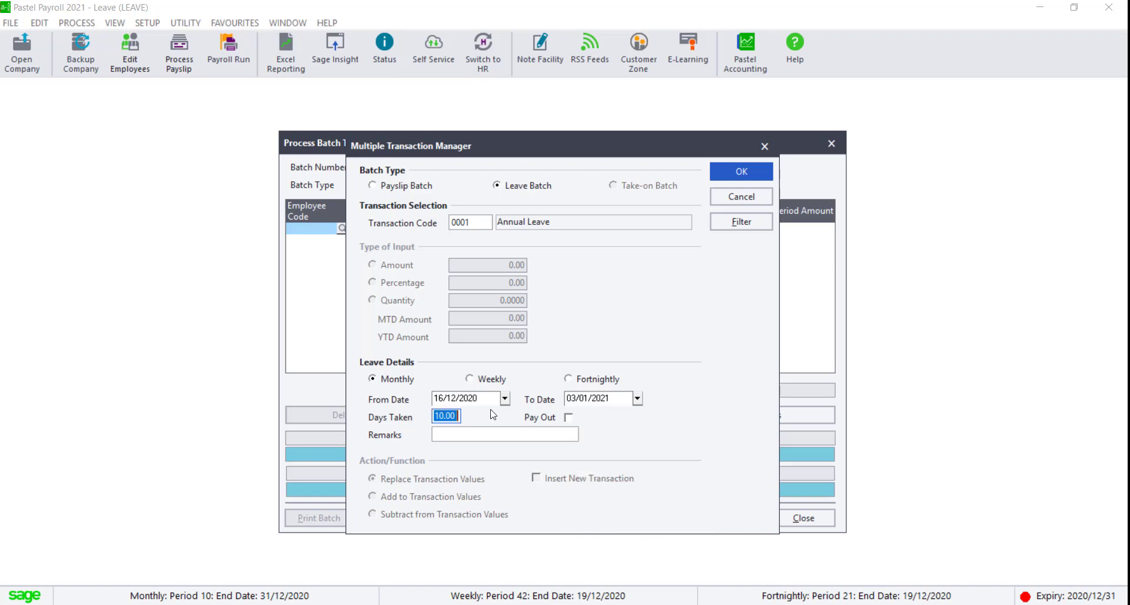
pyautogui.click(499, 435)
pyautogui.write('Ann')
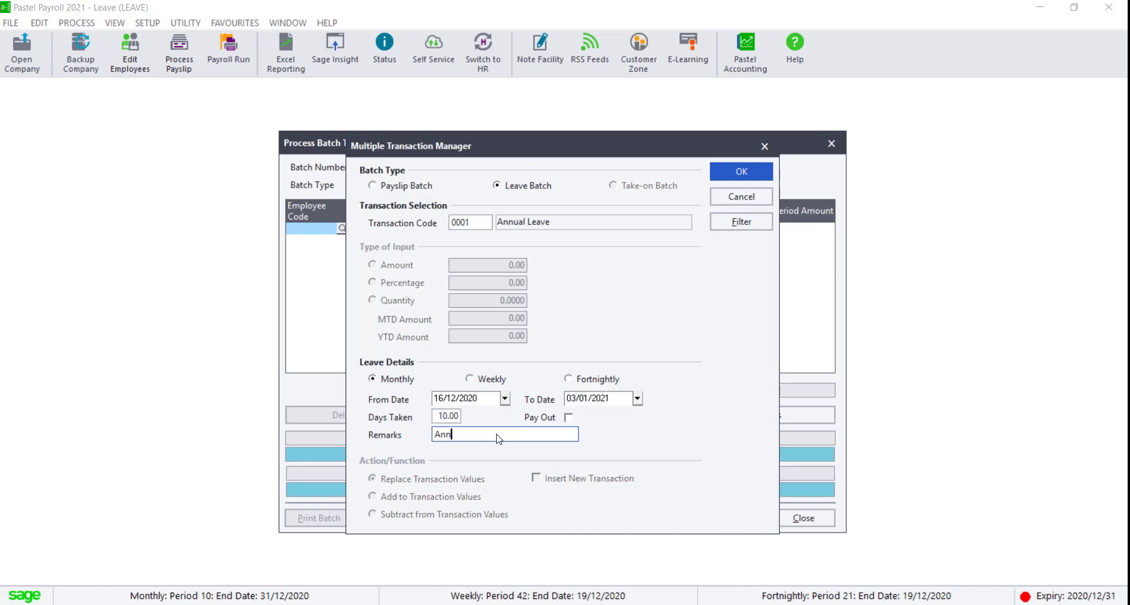
pyautogui.write('ual Shut Down')
# Filter the active employees to all monthly employees by code and generate their leave lines in the batch
pyautogui.click(741, 221)
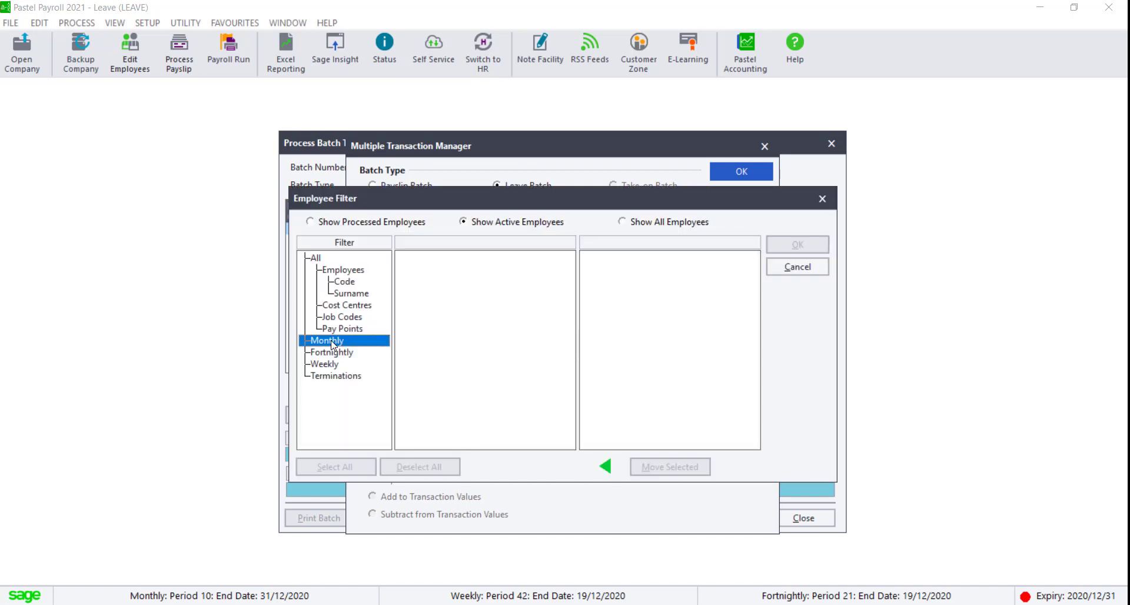
pyautogui.doubleClick(331, 342)
pyautogui.doubleClick(334, 353)
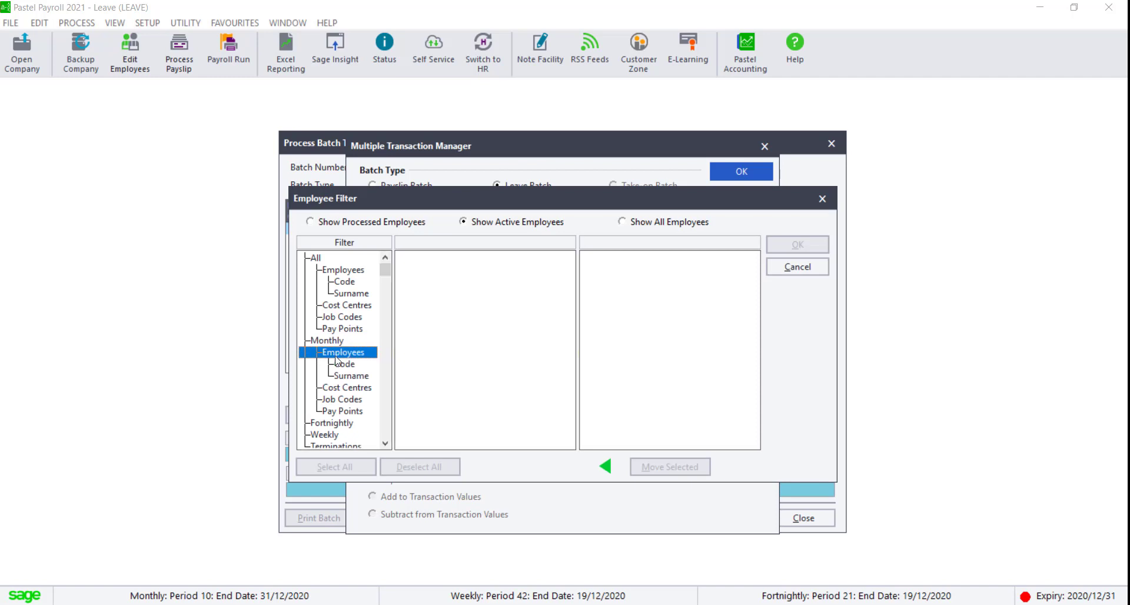
pyautogui.click(344, 364)
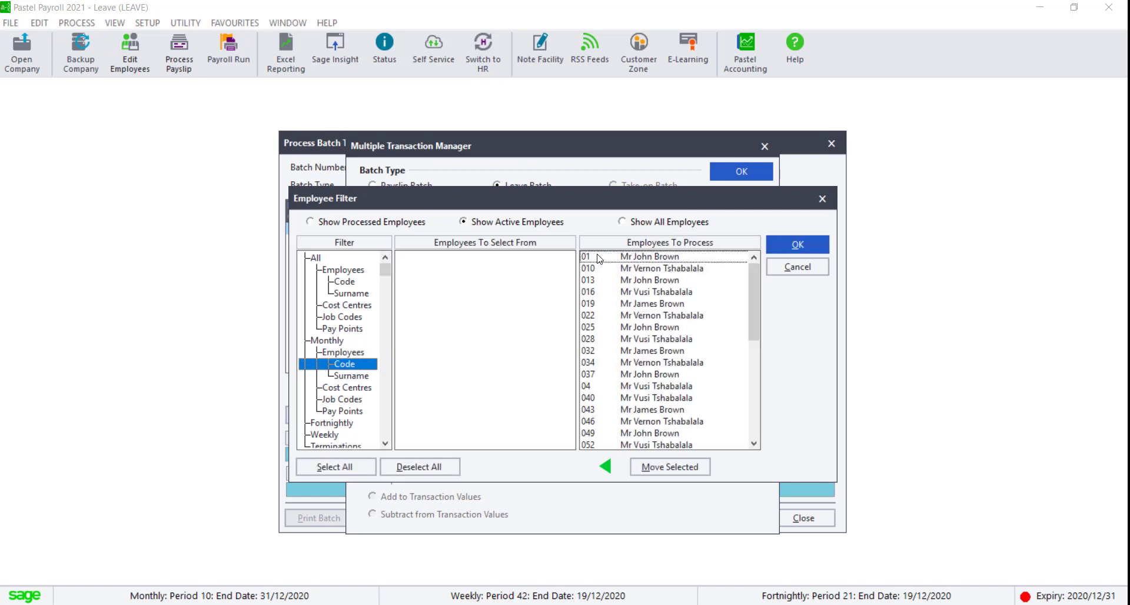
pyautogui.click(801, 246)
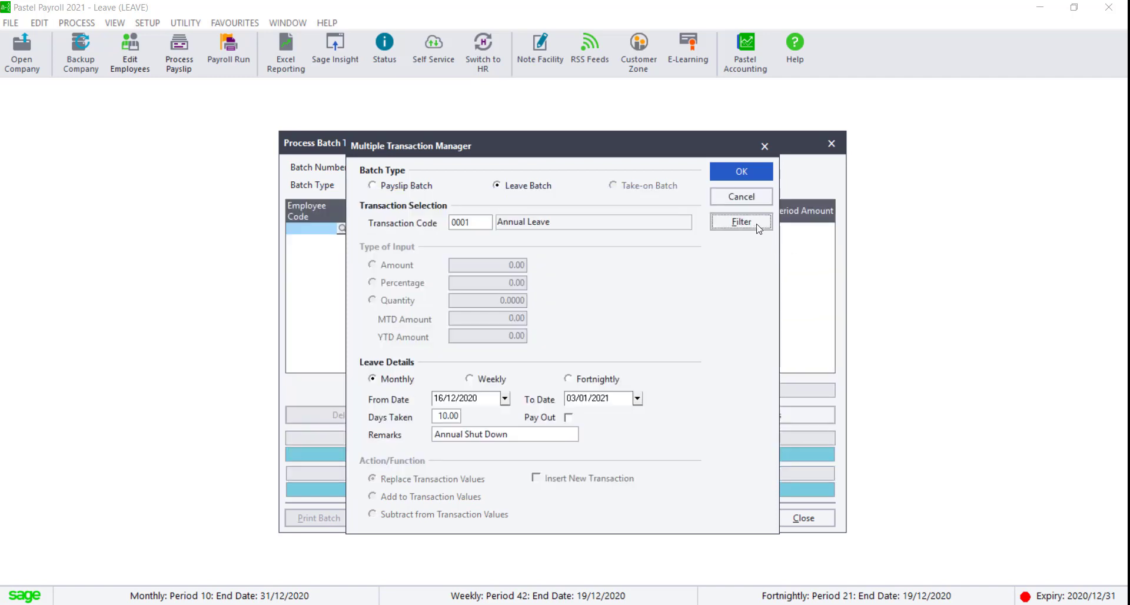
pyautogui.click(743, 172)
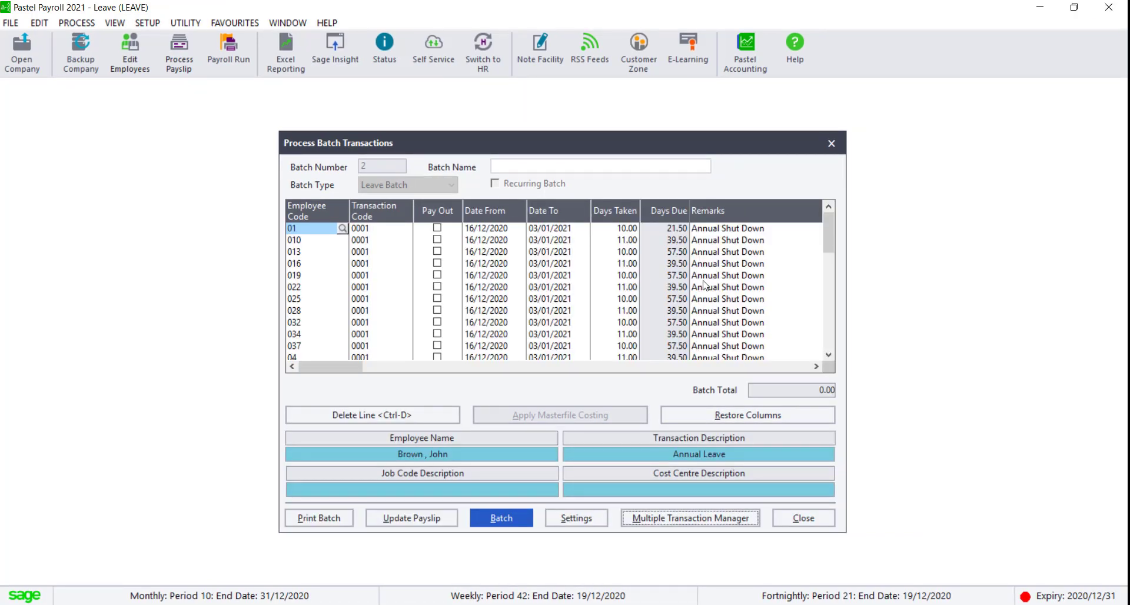
# Change the leave dates on the sixth employee's batch line to 21/12/2020 through 11/01/2021
pyautogui.moveTo(832, 247)
pyautogui.mouseDown()
pyautogui.moveTo(831, 322)
pyautogui.moveTo(828, 231)
pyautogui.mouseUp()
pyautogui.click(829, 355)
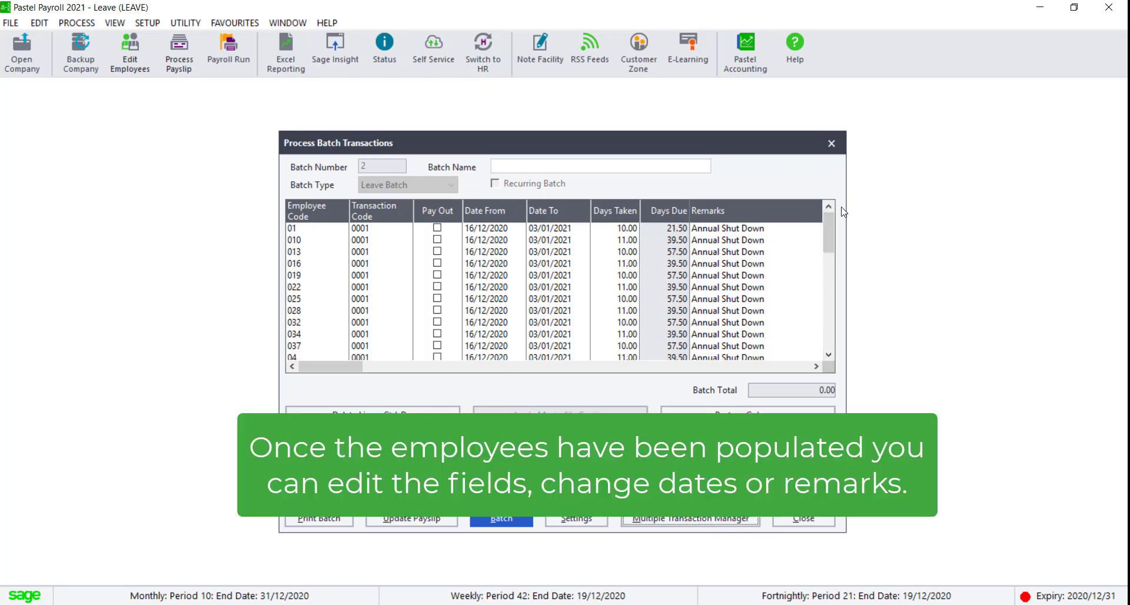
pyautogui.click(299, 289)
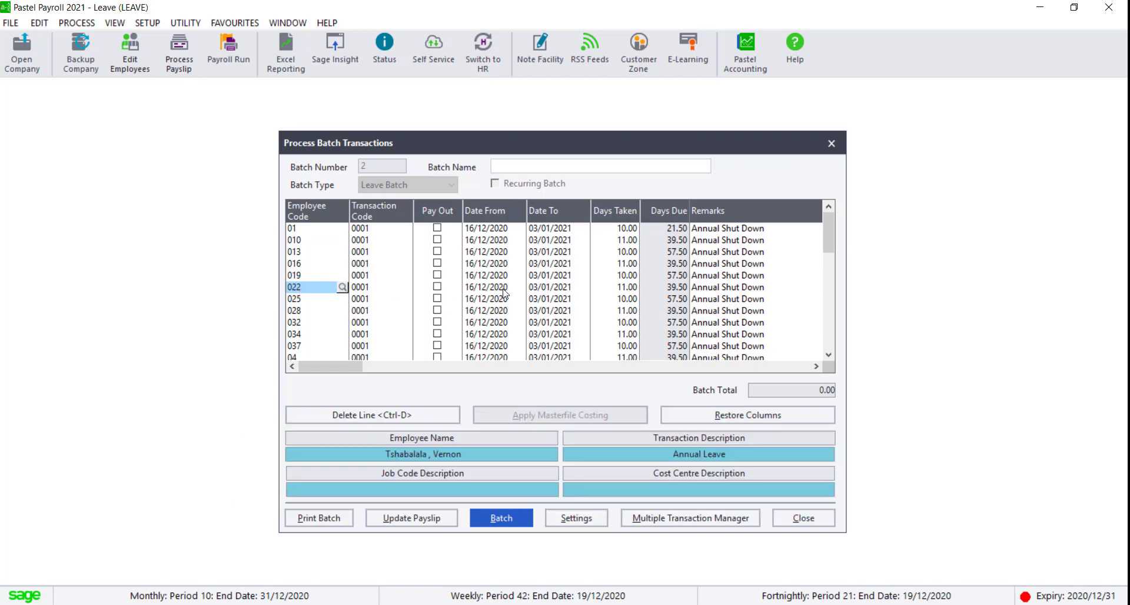
pyautogui.click(505, 290)
pyautogui.click(520, 288)
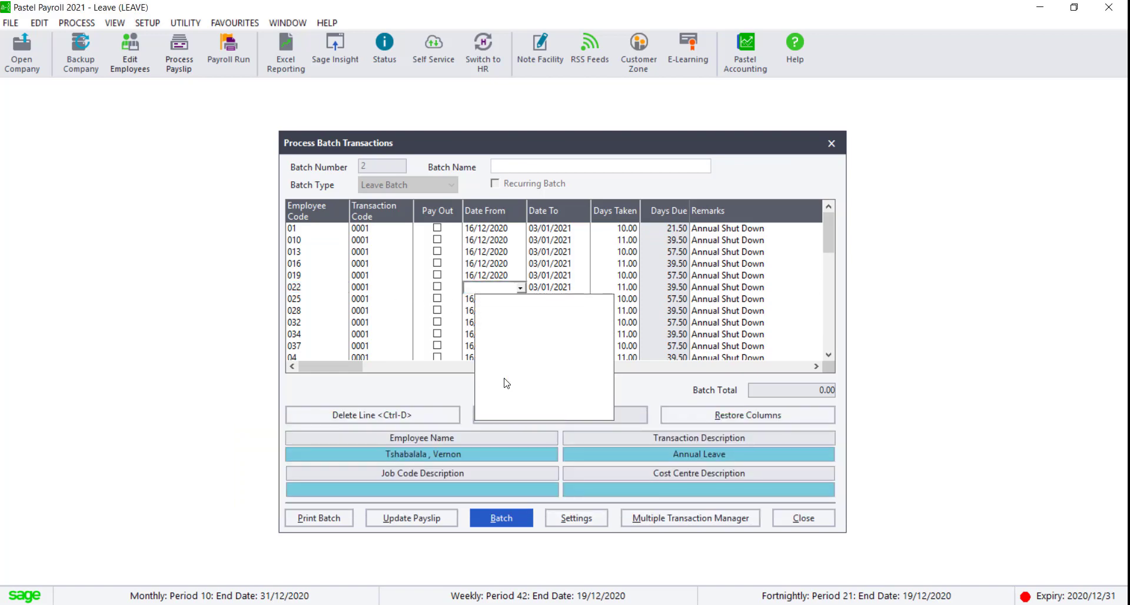
pyautogui.click(507, 382)
pyautogui.click(584, 229)
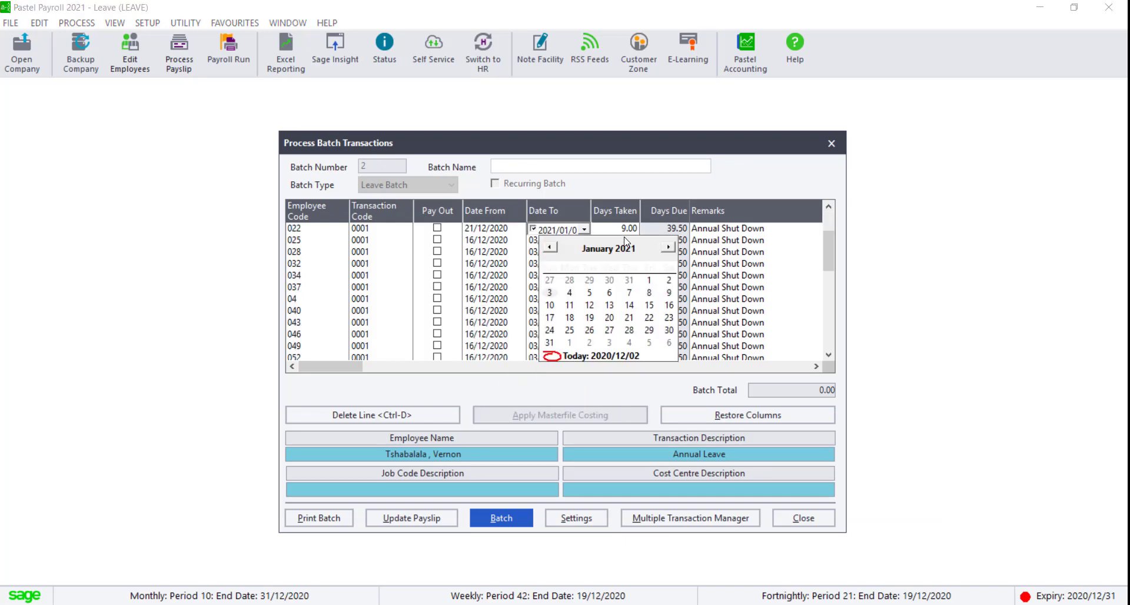
pyautogui.click(569, 306)
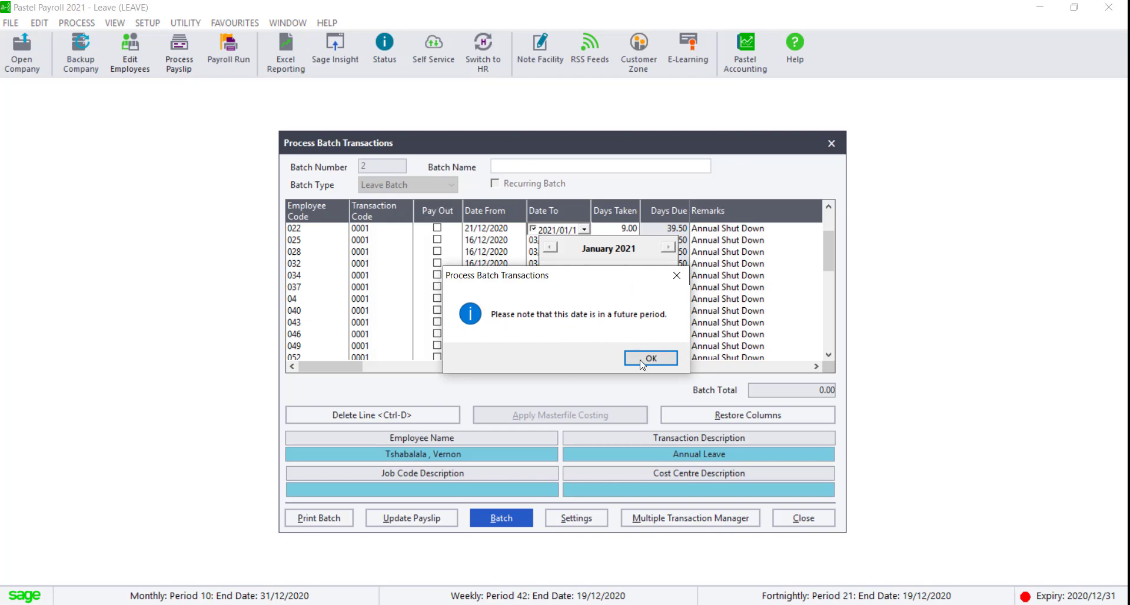
pyautogui.click(643, 361)
pyautogui.click(642, 365)
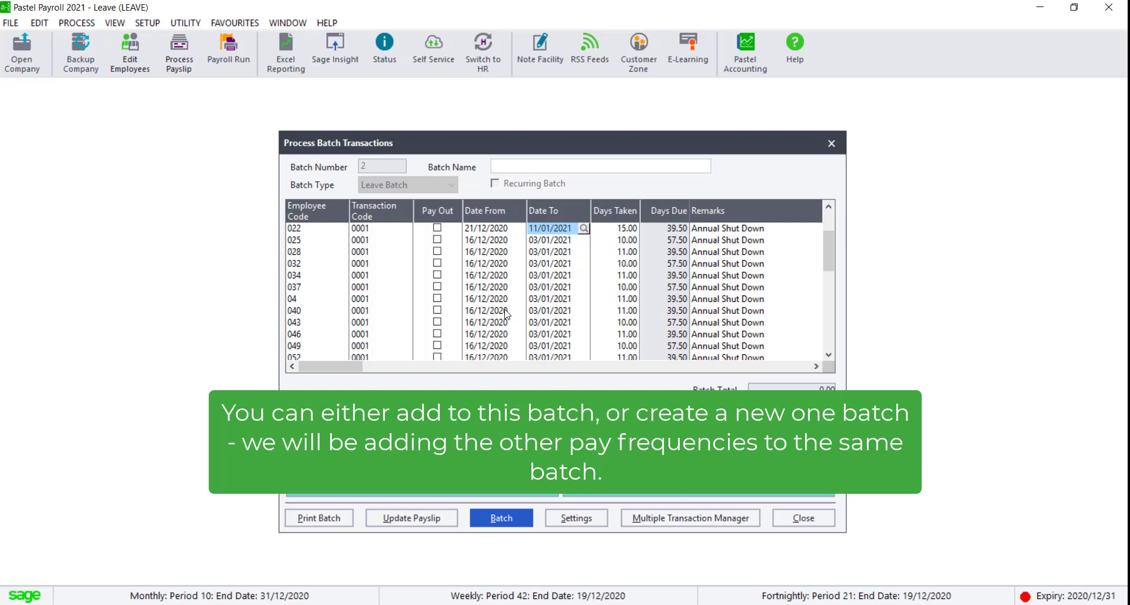
# Start adding multiple transactions to the current batch with transaction code 0001 Annual Leave
pyautogui.click(672, 521)
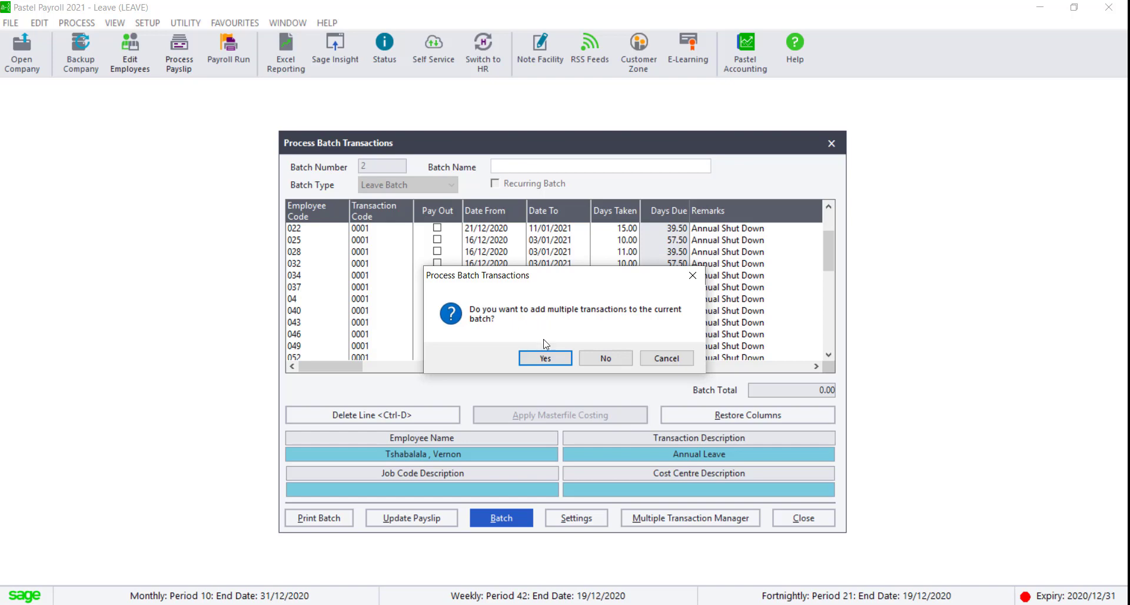
pyautogui.click(545, 358)
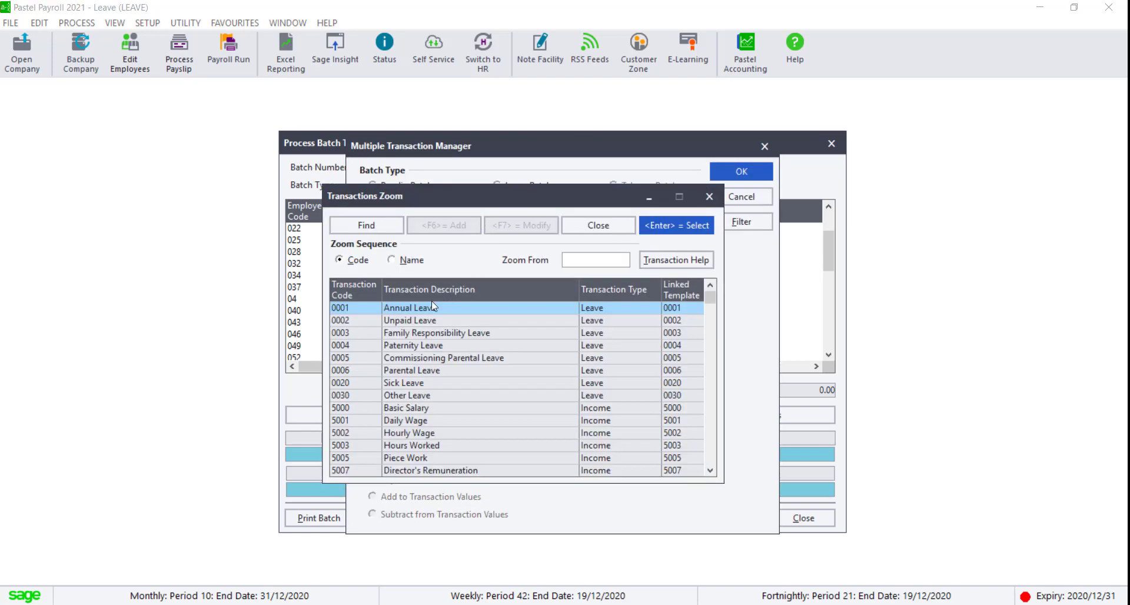
pyautogui.doubleClick(431, 308)
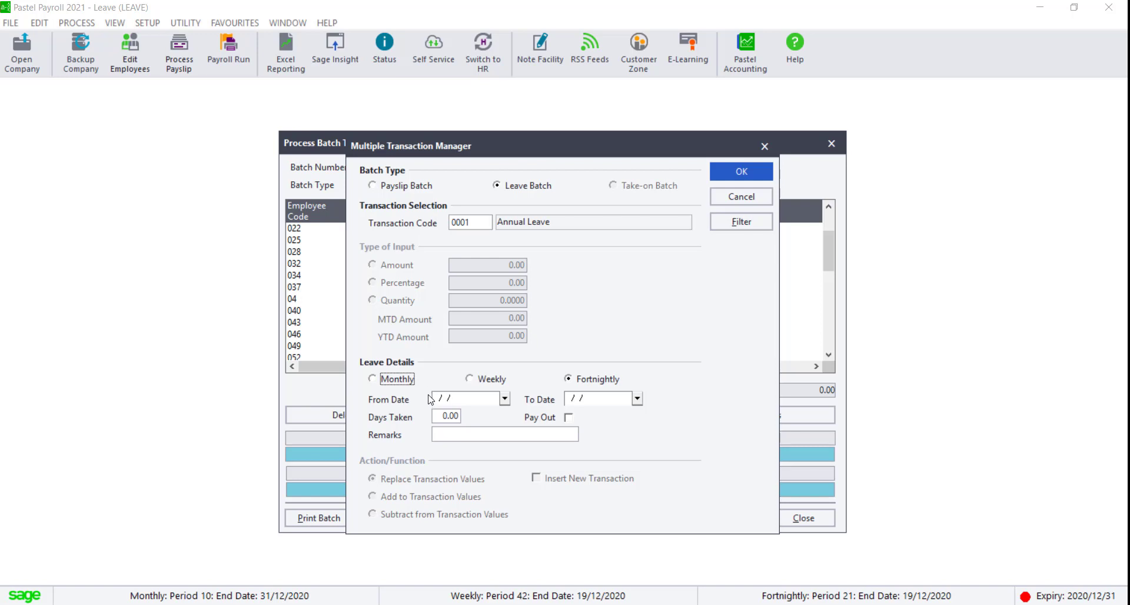
# Set the leave details to weekly, from 16/12/2020 to 03/01/2021, with the remark Annual Shut Down
pyautogui.click(471, 379)
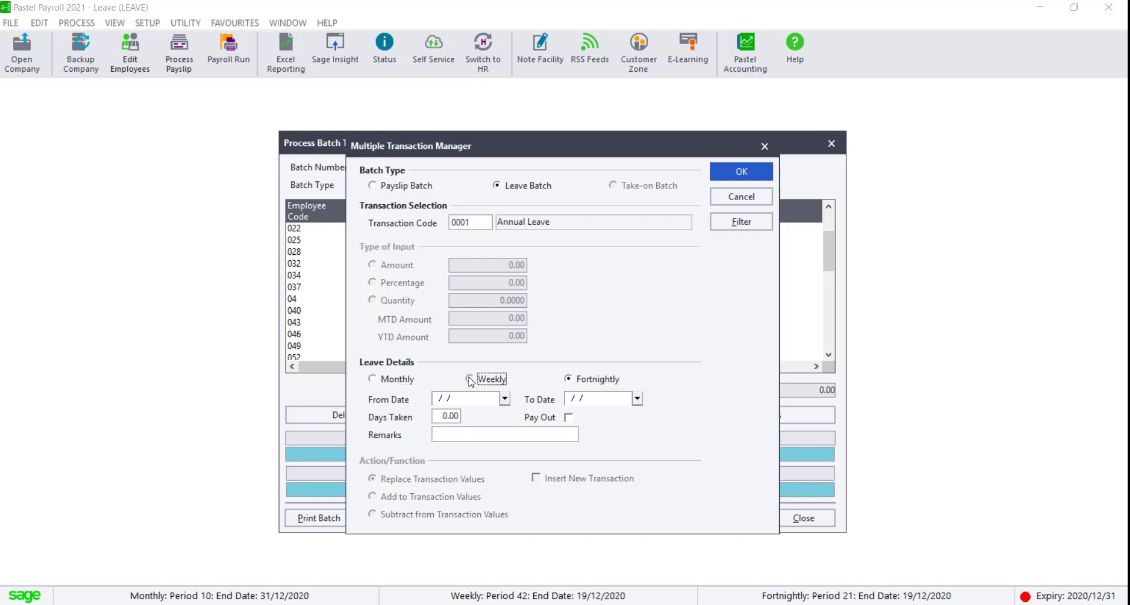
pyautogui.click(505, 399)
pyautogui.click(508, 478)
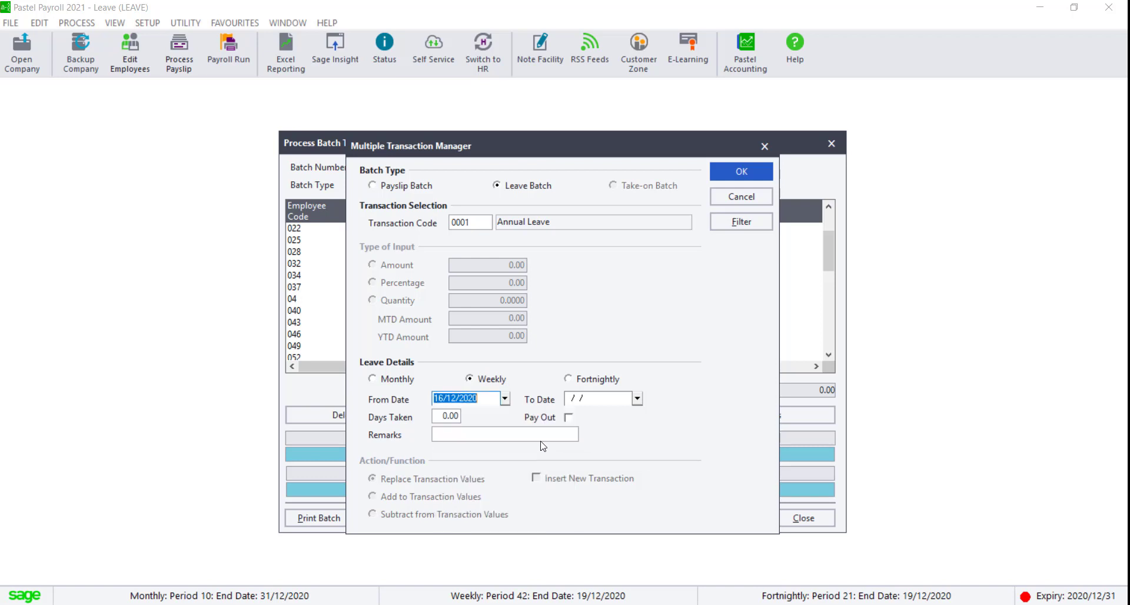
pyautogui.click(638, 399)
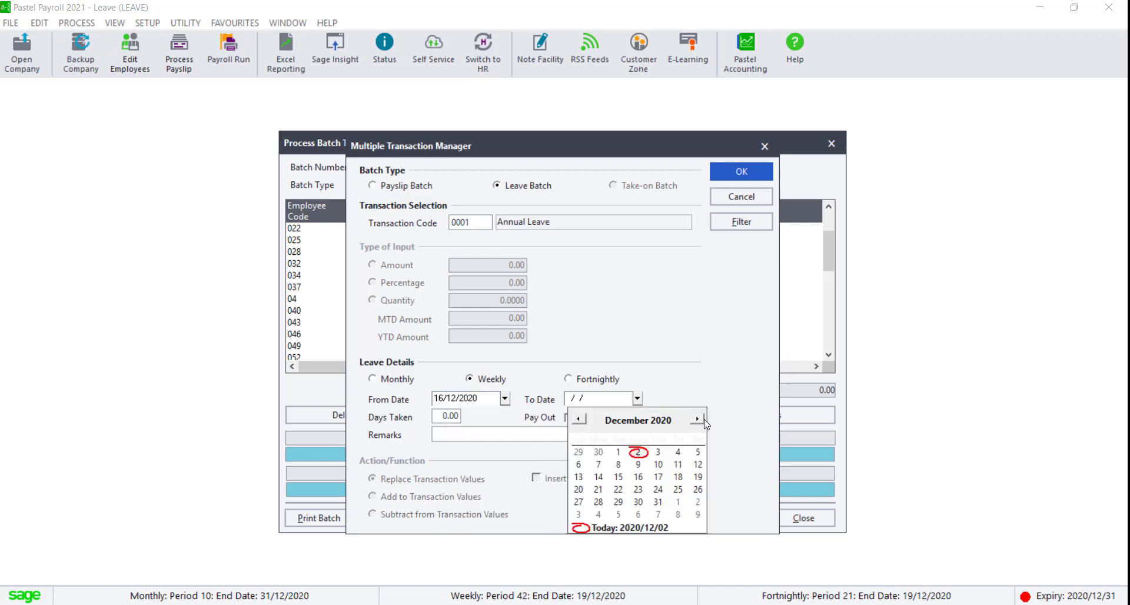
pyautogui.click(697, 419)
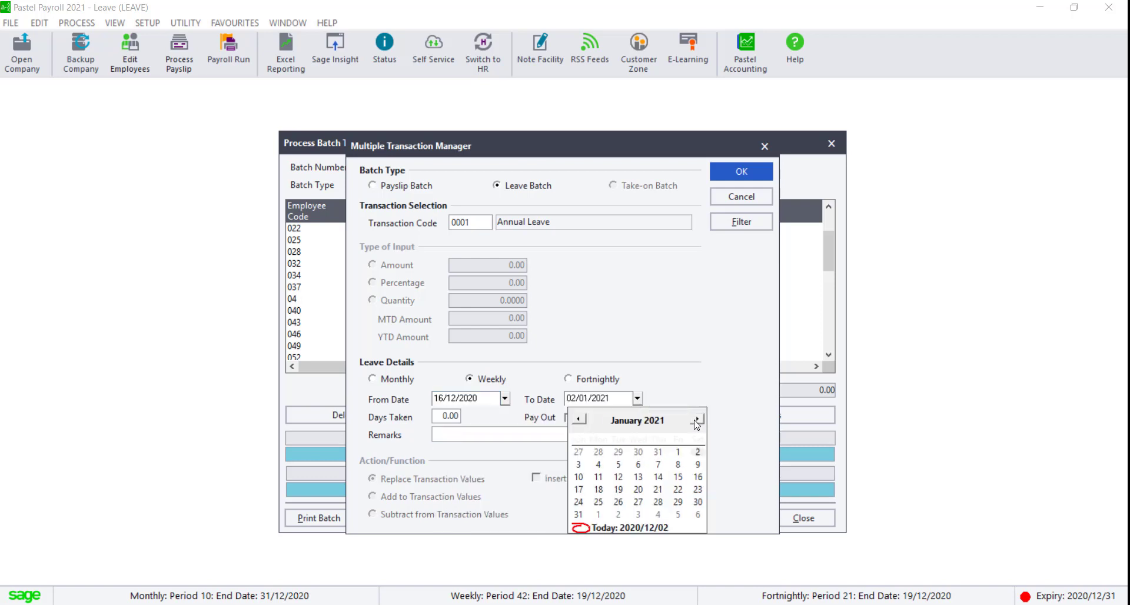
pyautogui.click(579, 465)
pyautogui.press('Tab')
pyautogui.click(448, 435)
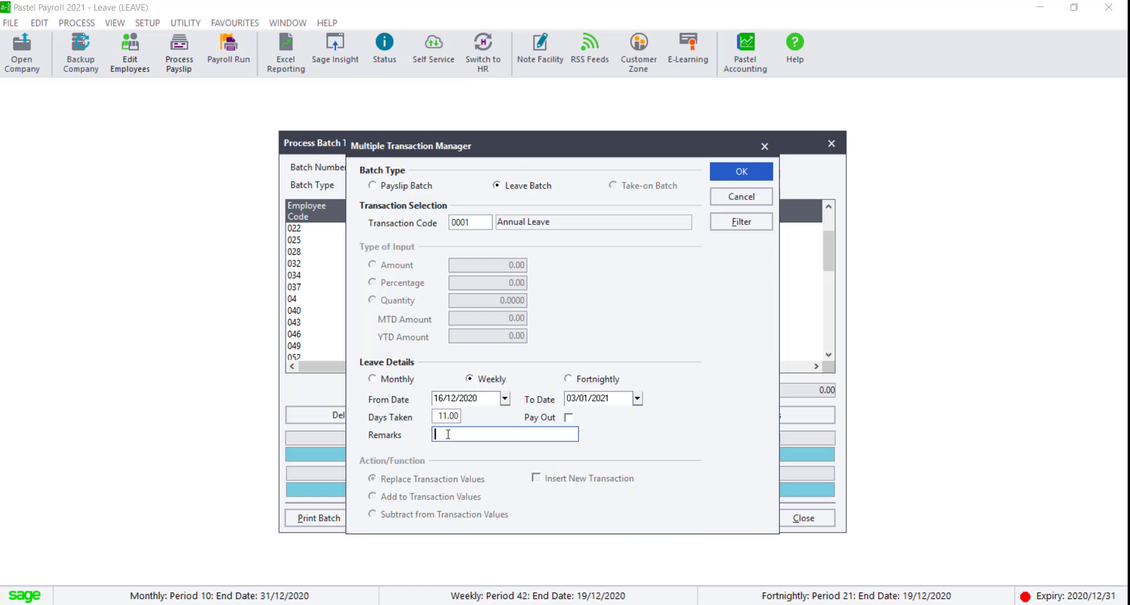
pyautogui.write('Annual Shut Down')
# Filter the active employees to all weekly employees by code and add their leave lines to the batch
pyautogui.click(754, 226)
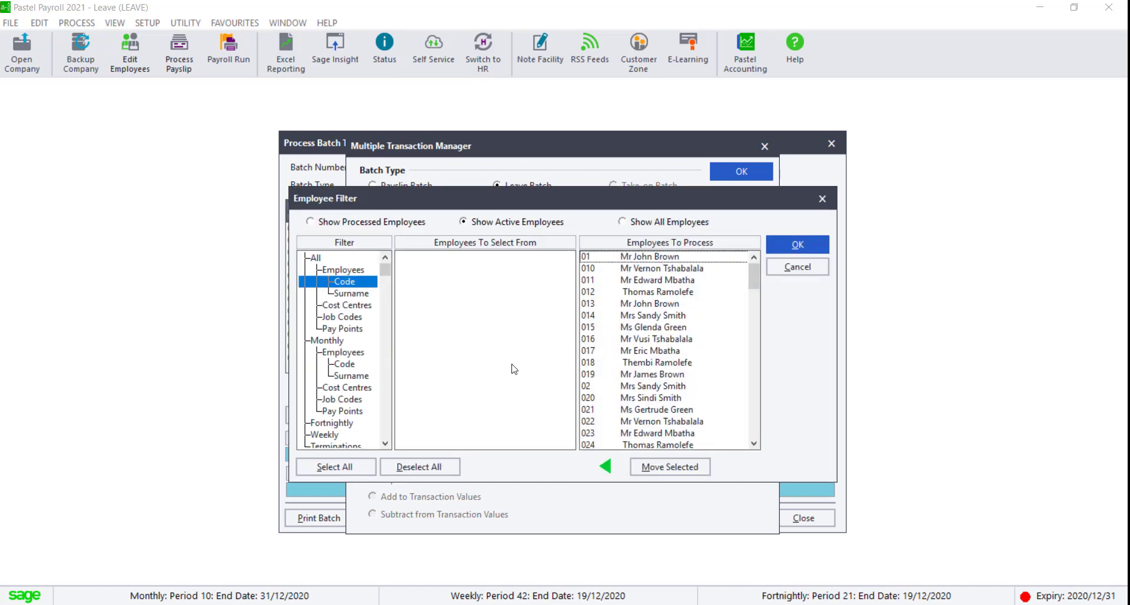
pyautogui.click(386, 443)
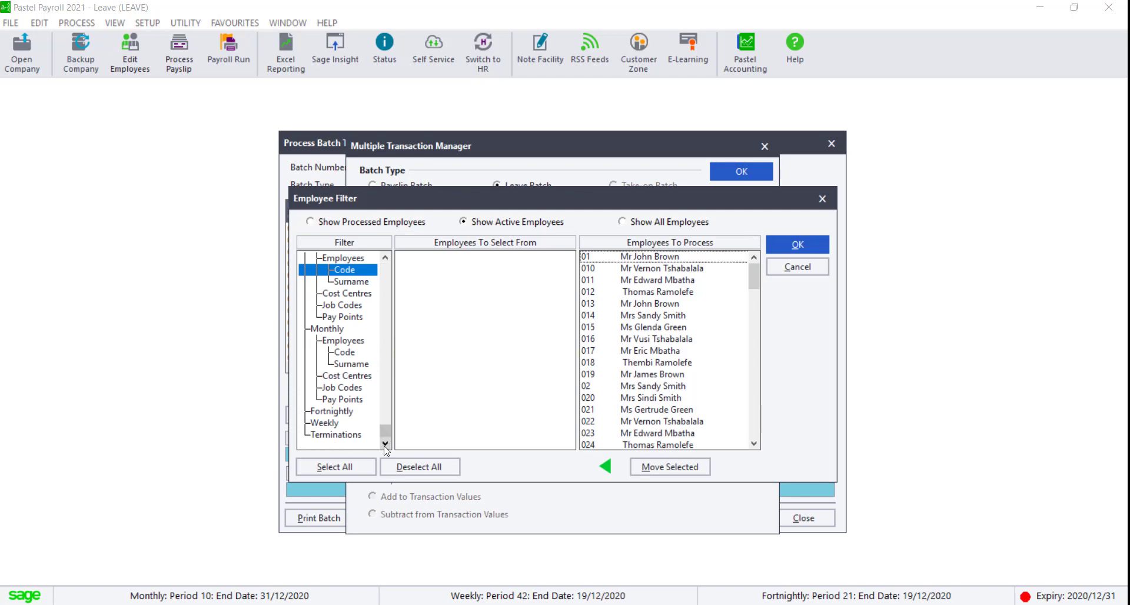
pyautogui.click(330, 423)
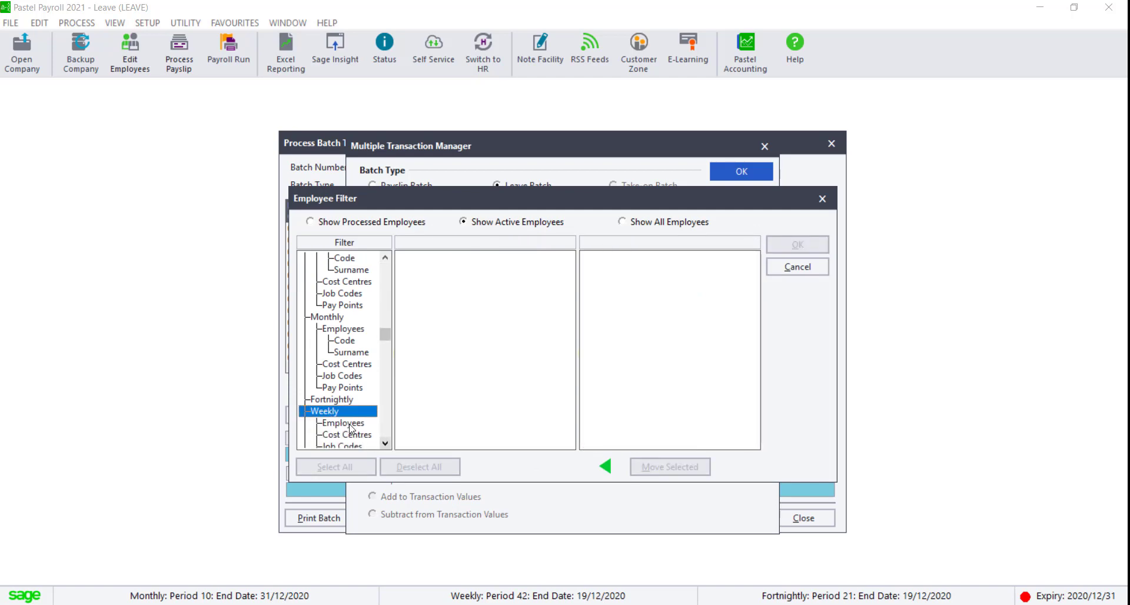
pyautogui.click(350, 424)
pyautogui.click(353, 435)
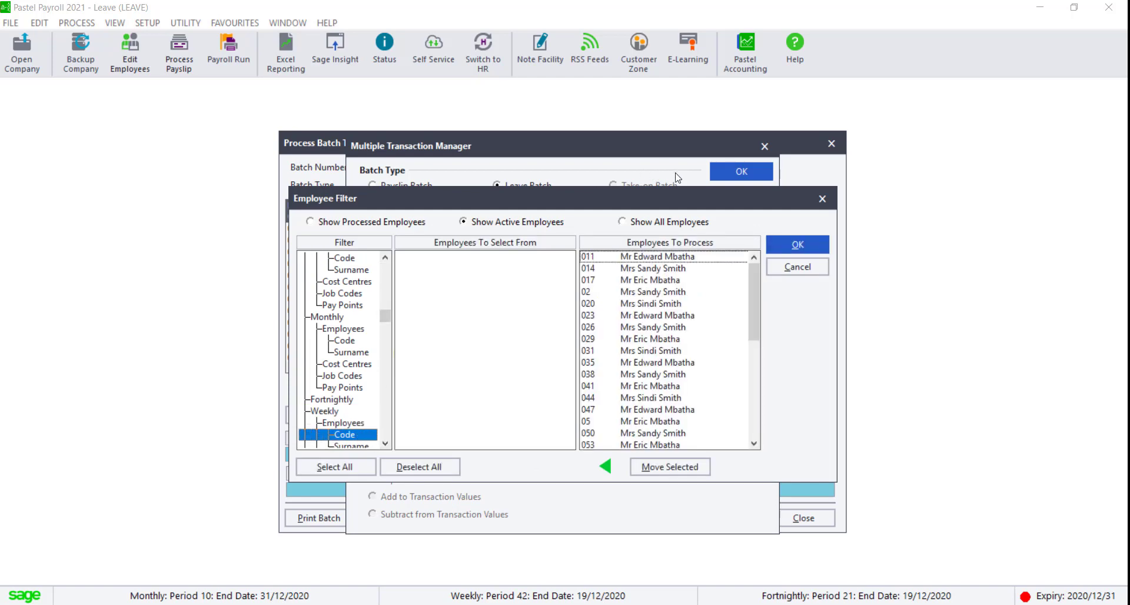
pyautogui.click(809, 245)
pyautogui.click(742, 172)
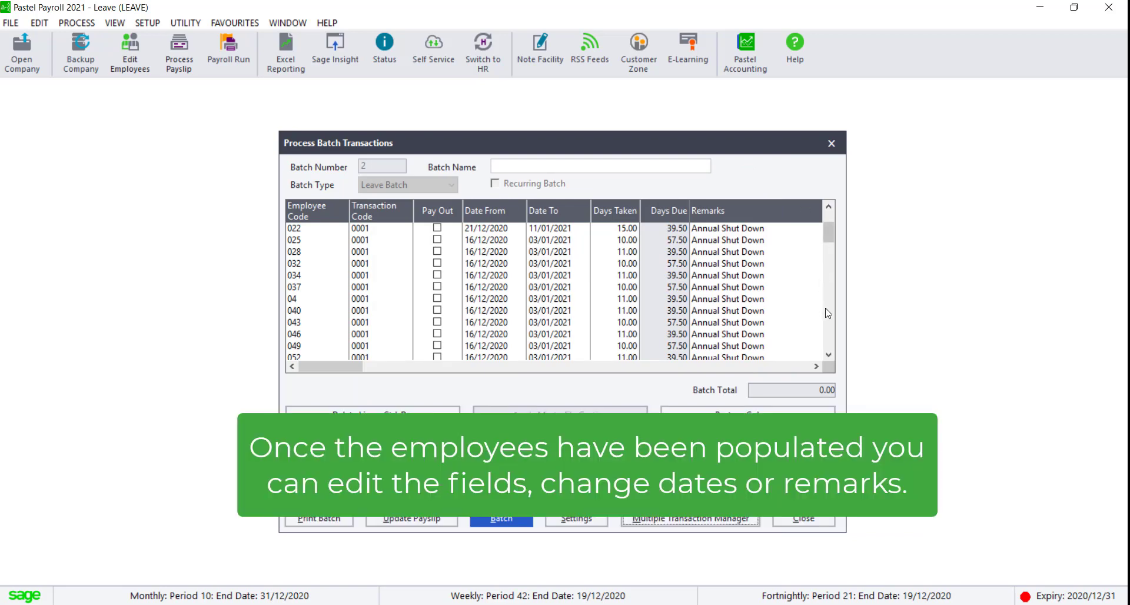
# Examine the populated leave lines through to the last employees in the batch
pyautogui.click(829, 321)
pyautogui.click(829, 342)
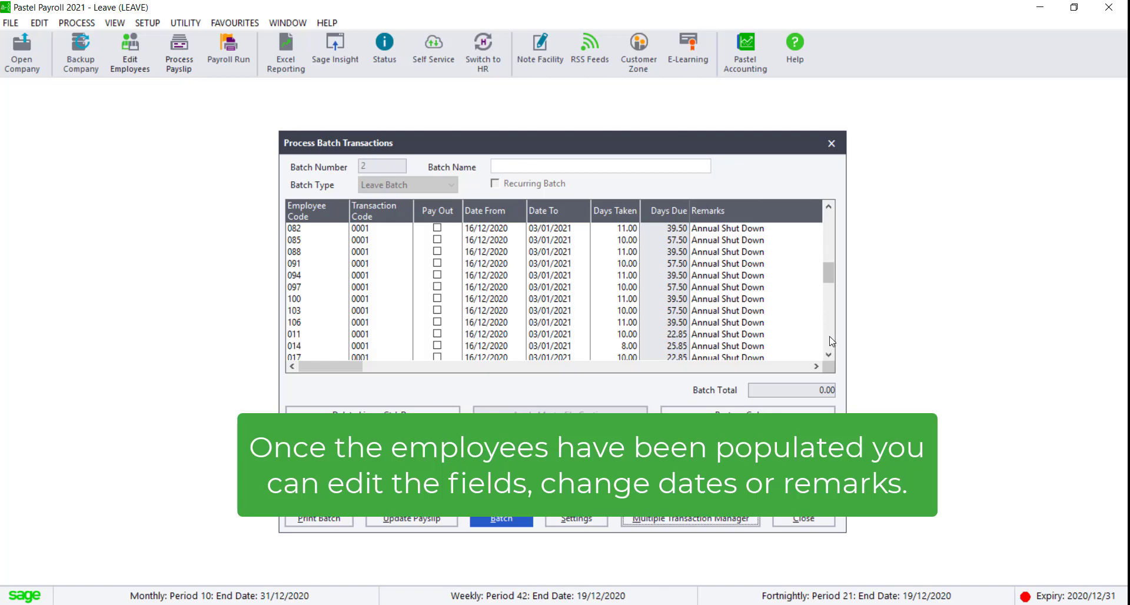
pyautogui.click(830, 342)
pyautogui.click(830, 345)
pyautogui.click(829, 348)
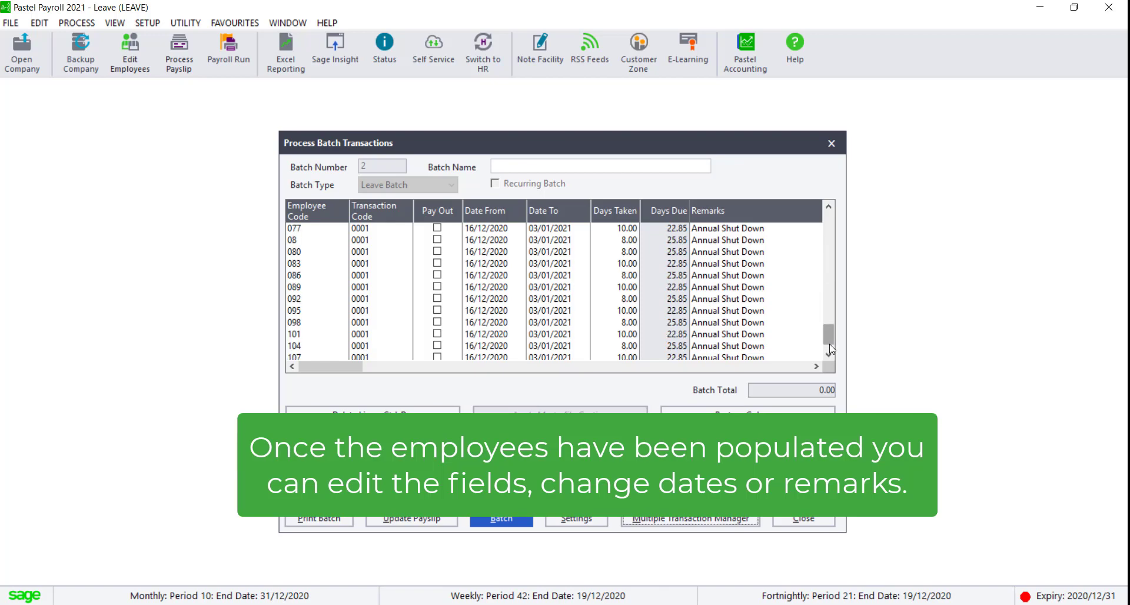
pyautogui.click(829, 352)
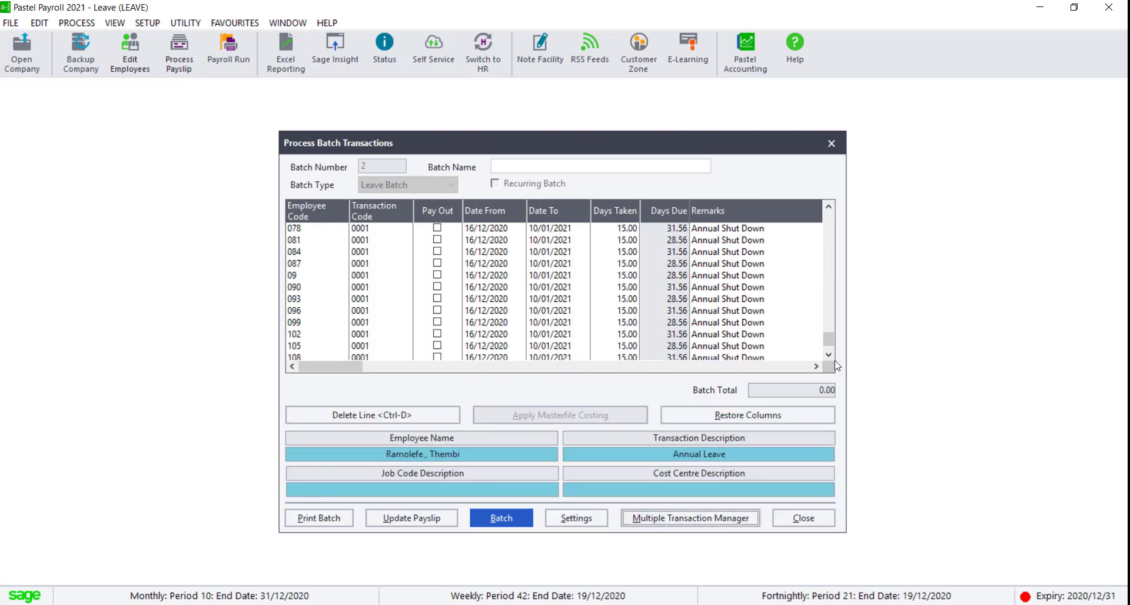
# Name the batch Annual Shut Down, and save it while updating the employees' payslips from it
pyautogui.click(514, 169)
pyautogui.write('A')
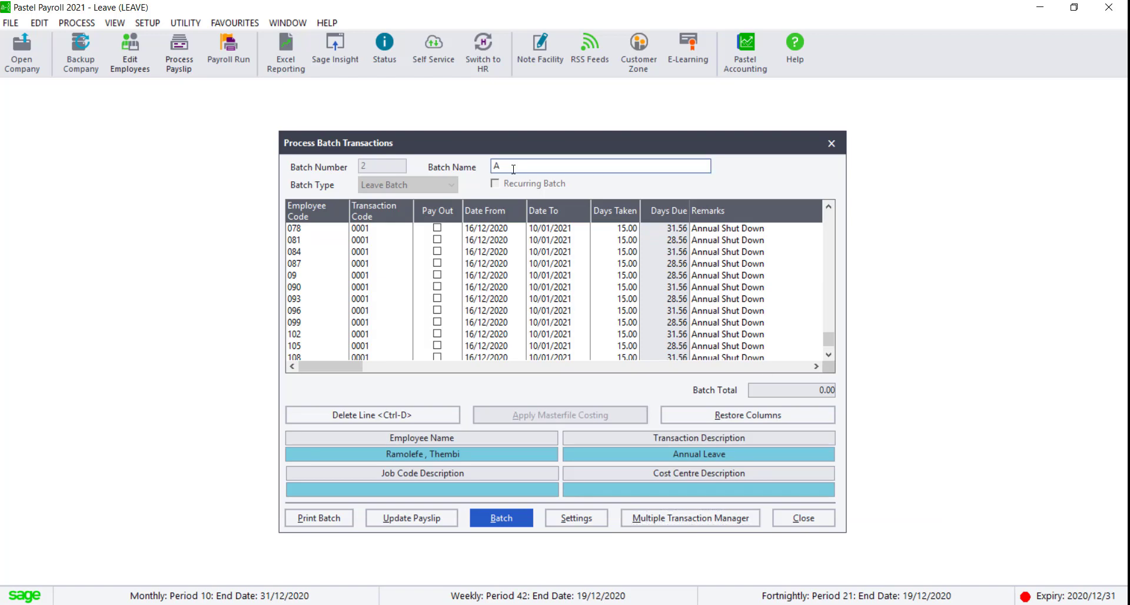
pyautogui.write('nnual Shut Down')
pyautogui.click(437, 520)
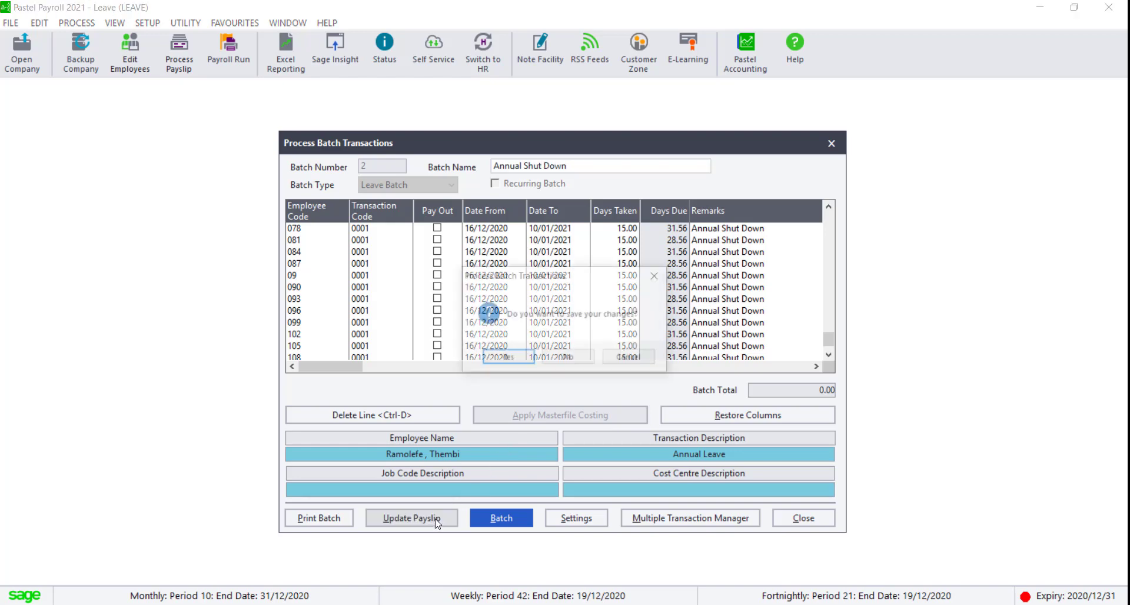
pyautogui.click(512, 358)
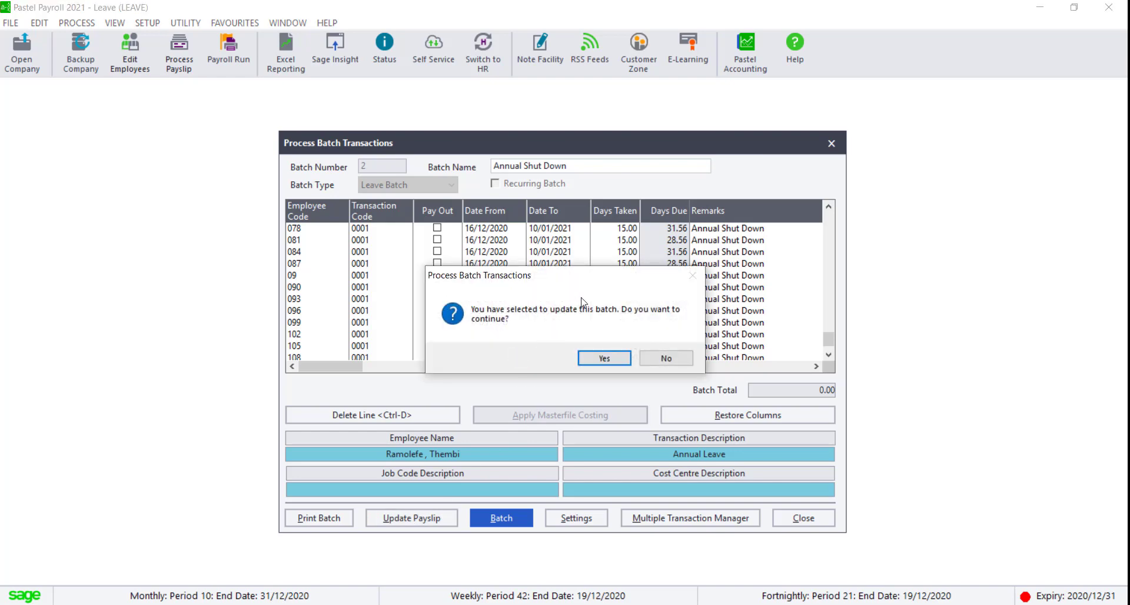
pyautogui.click(611, 359)
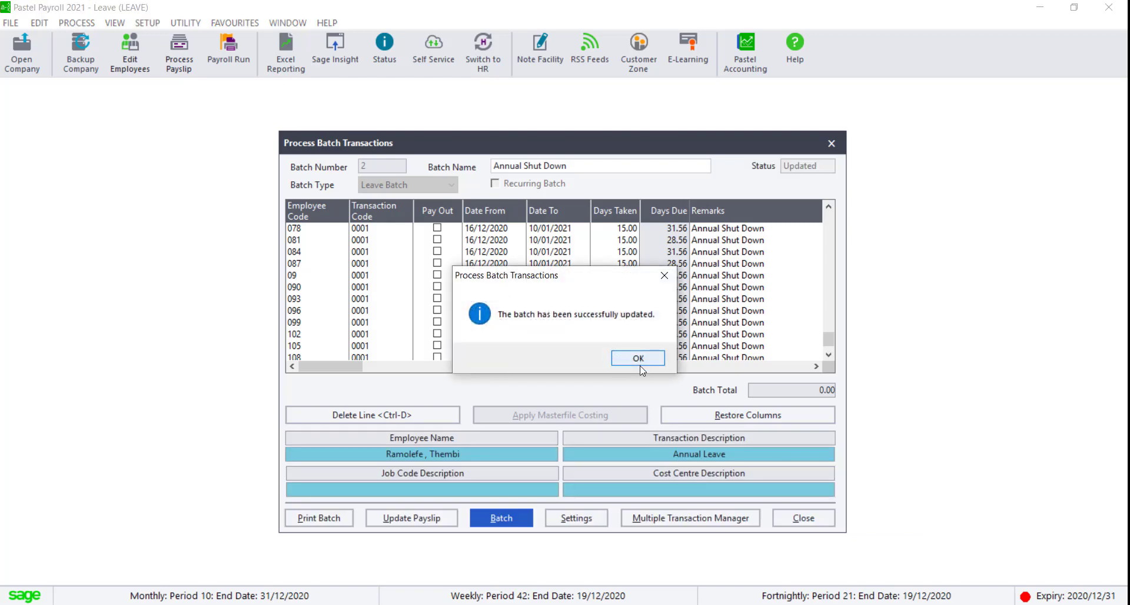
pyautogui.click(640, 363)
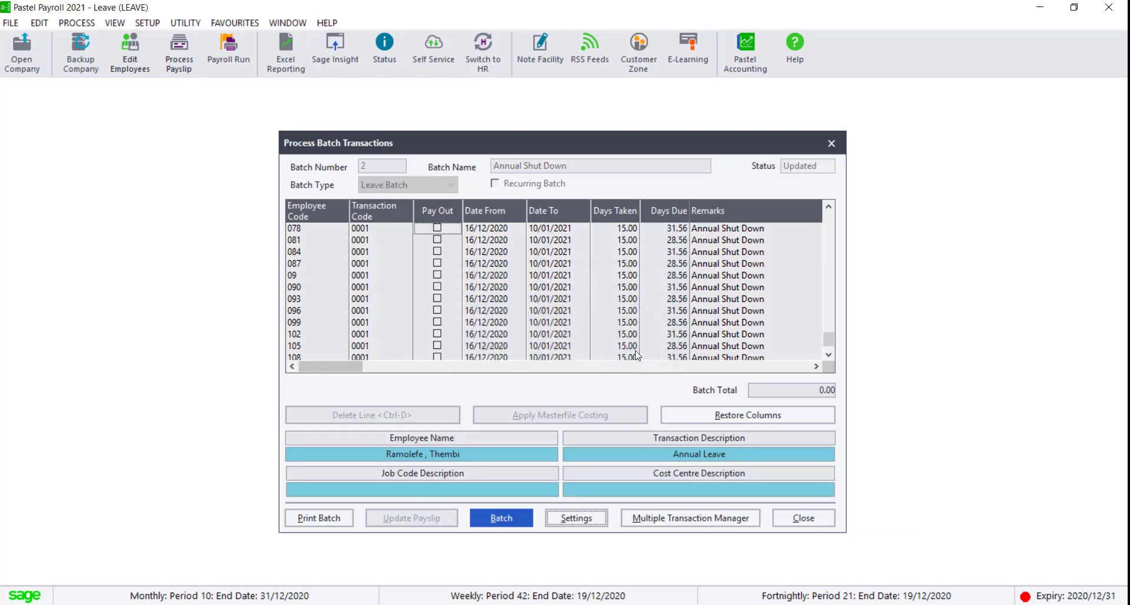
pyautogui.click(834, 144)
# Open the payslips and examine the leave transactions on the first employee's payslip
pyautogui.click(180, 76)
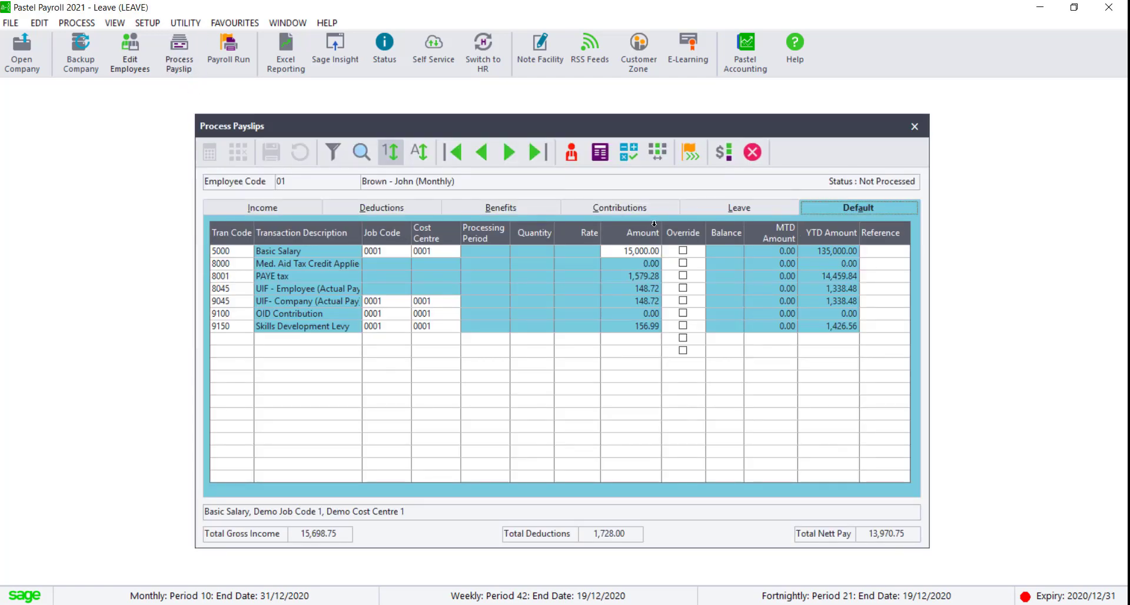
pyautogui.click(726, 208)
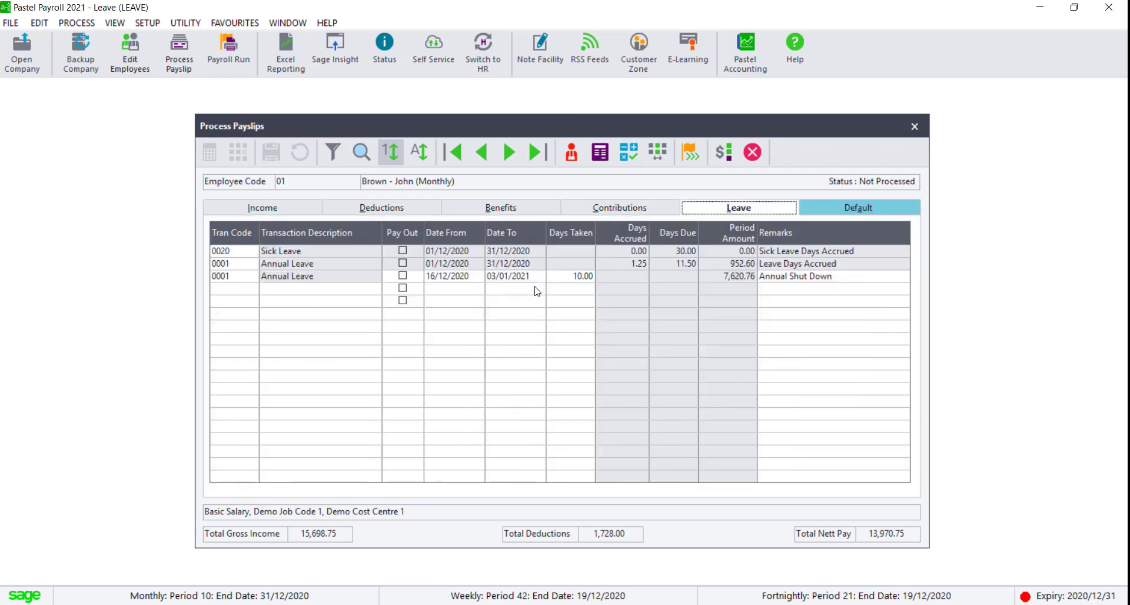